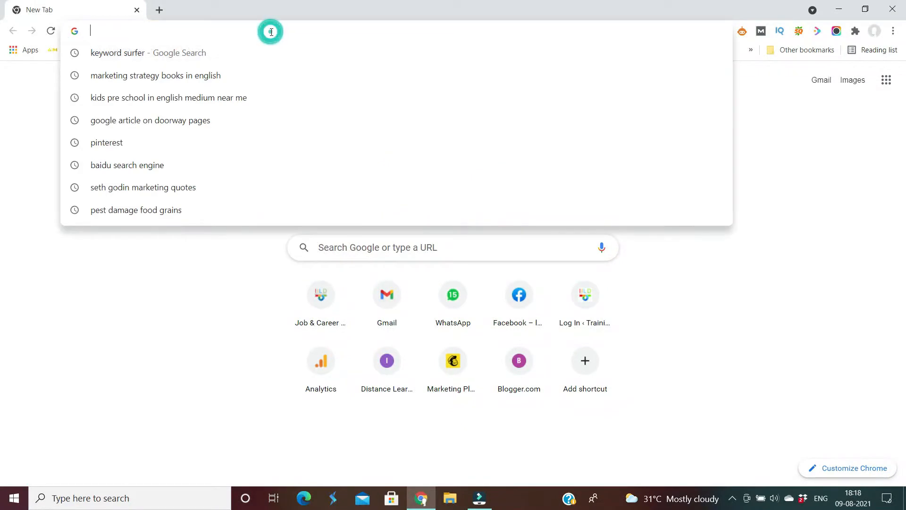
Load the infinityfree.net homepage in Chrome and head for the client area.
text(infinityfree.net)
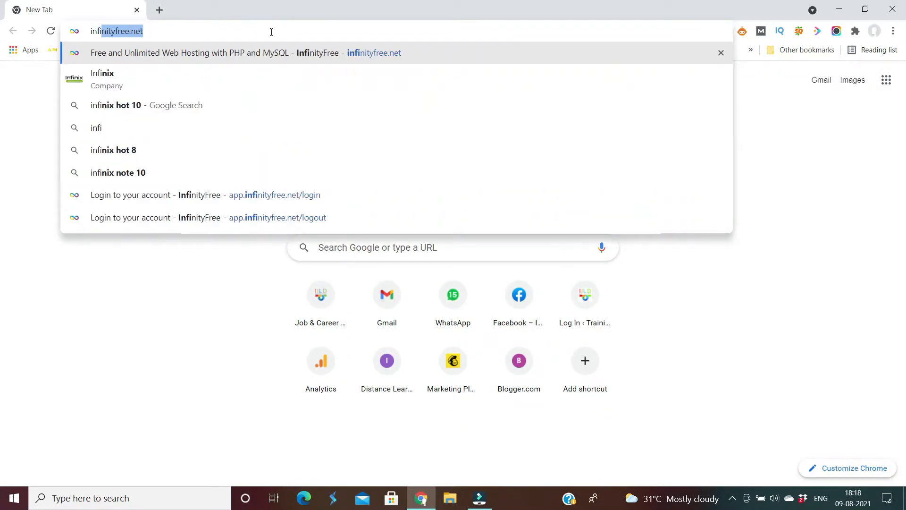
key(Right)
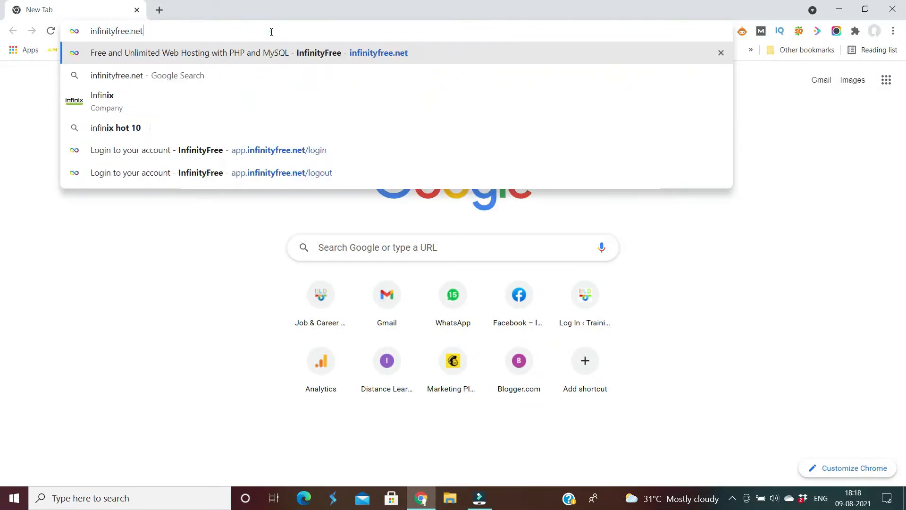
key(Return)
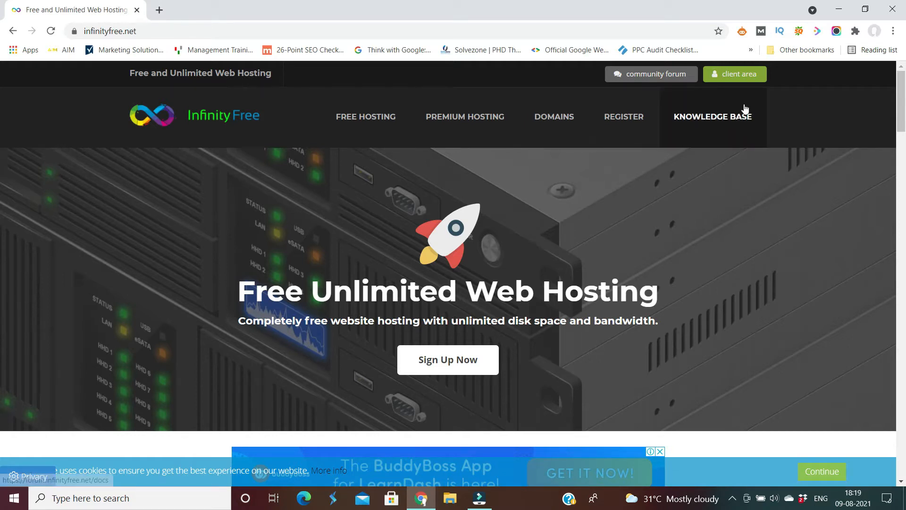
click(731, 80)
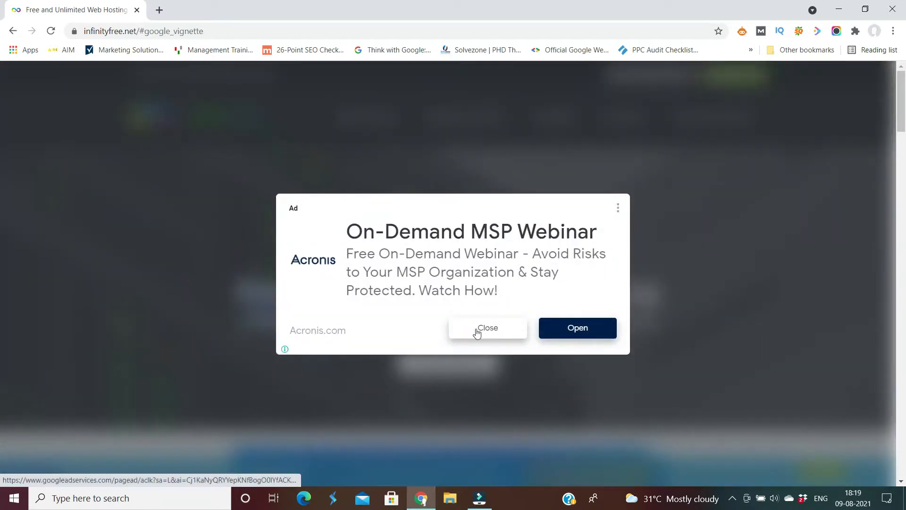
Dismiss the advert, sign in to the client area and begin a new hosting account.
click(488, 331)
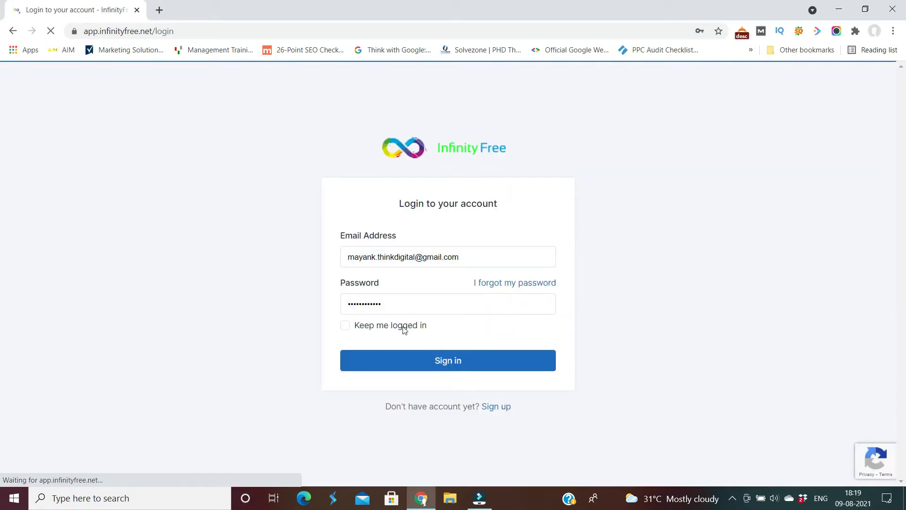
click(439, 364)
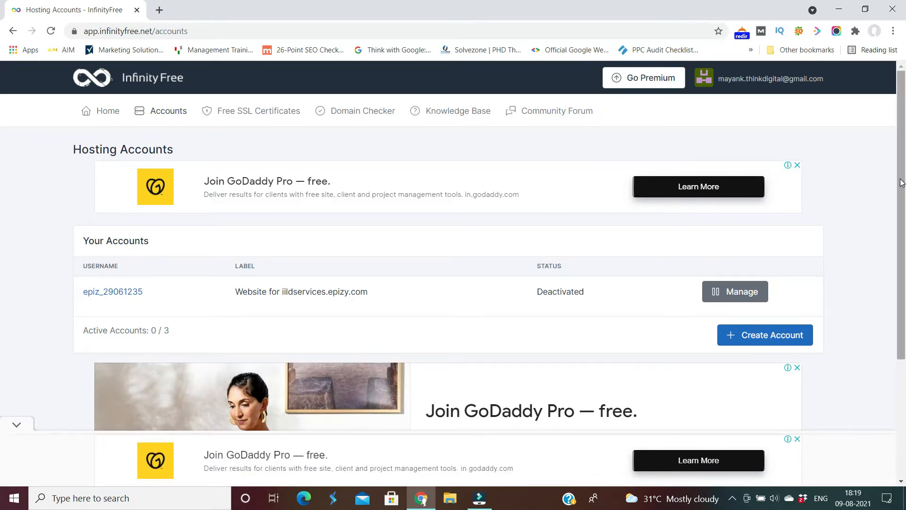
scroll(898, 184, down, 1)
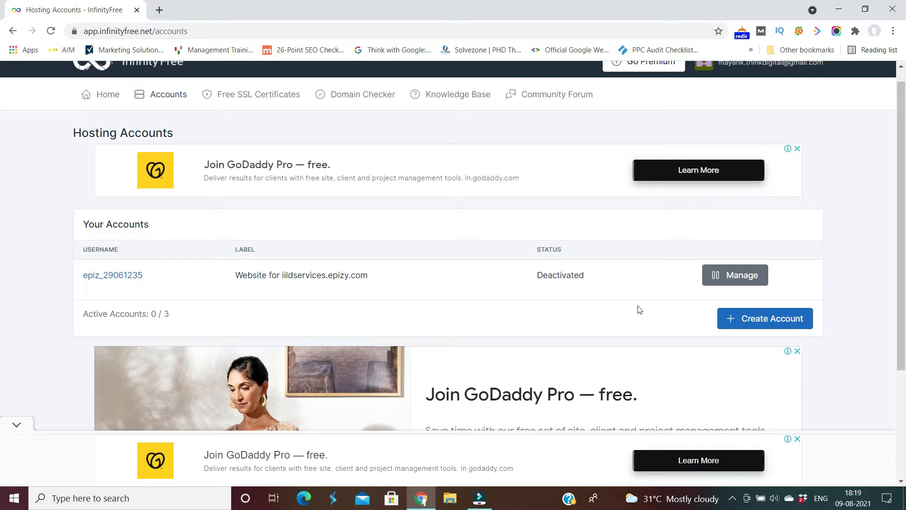
click(766, 326)
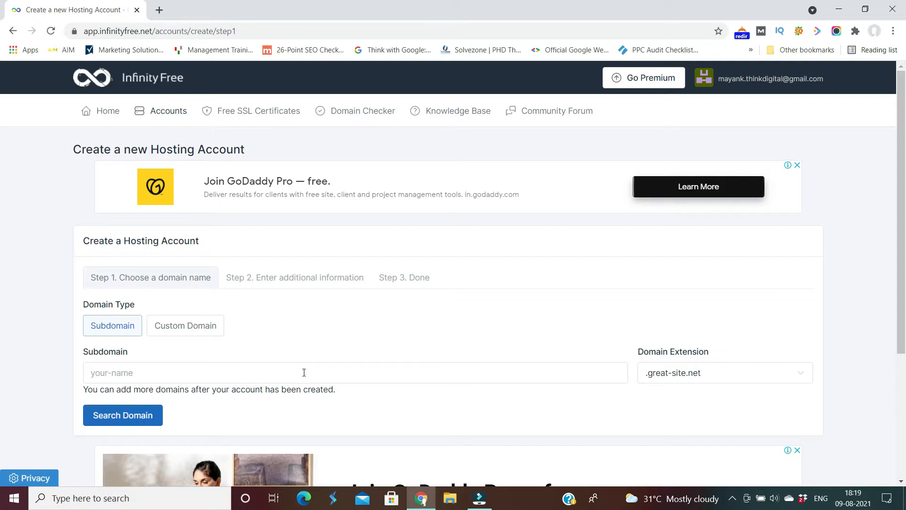
Choose the .epizy.com extension, enter subdomain 'mayankmarketing' and check its availability.
click(710, 377)
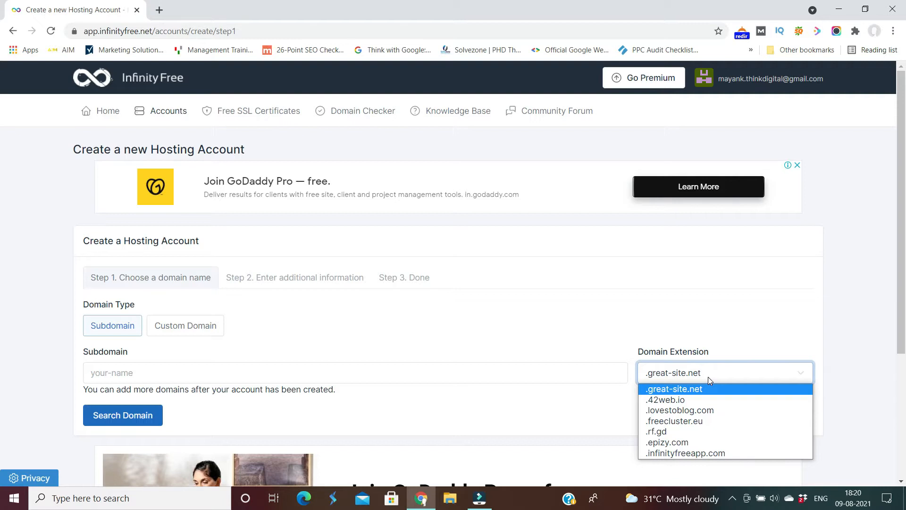
click(675, 444)
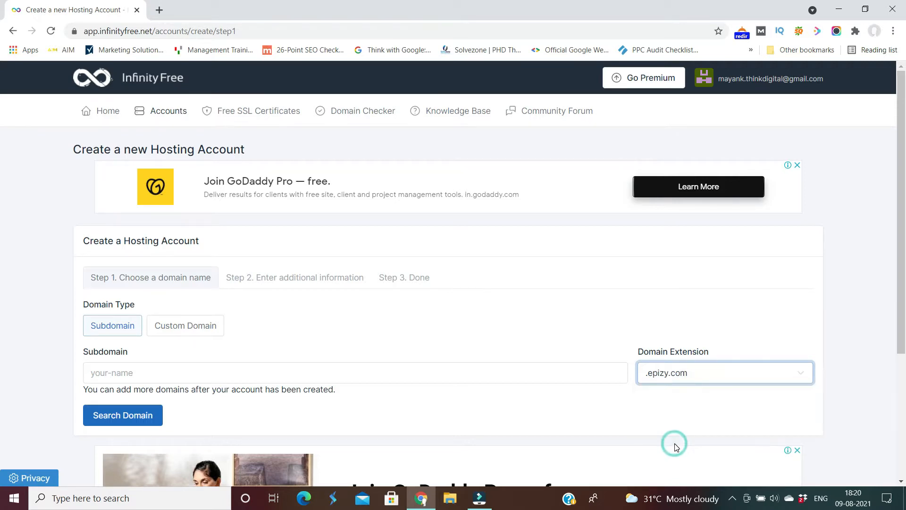
click(319, 378)
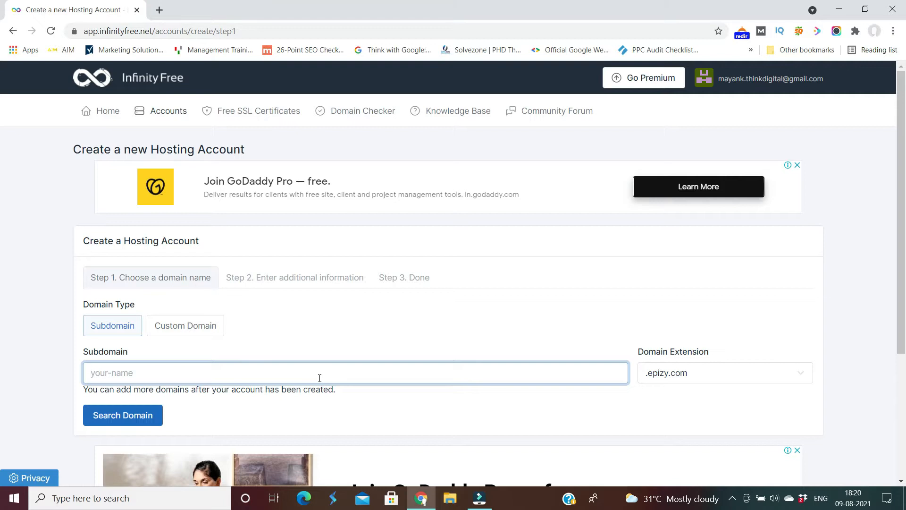
text(mayankmarketing)
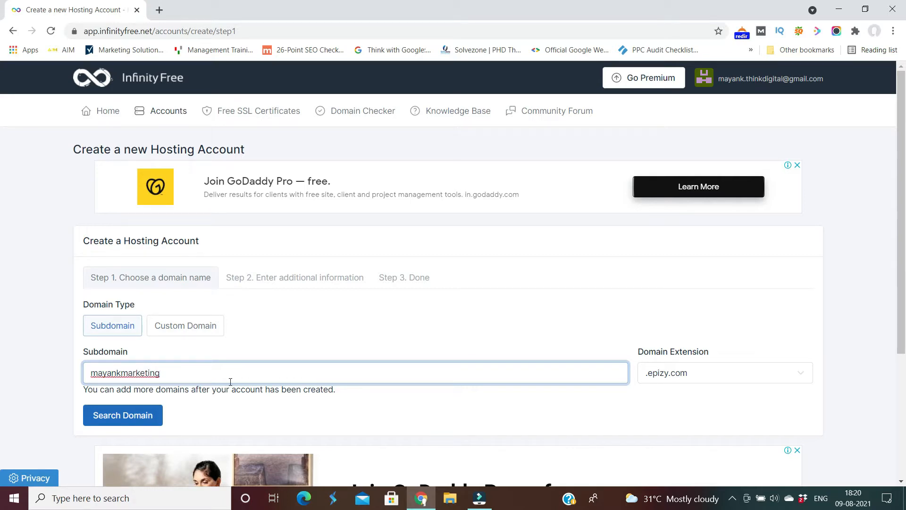
click(120, 418)
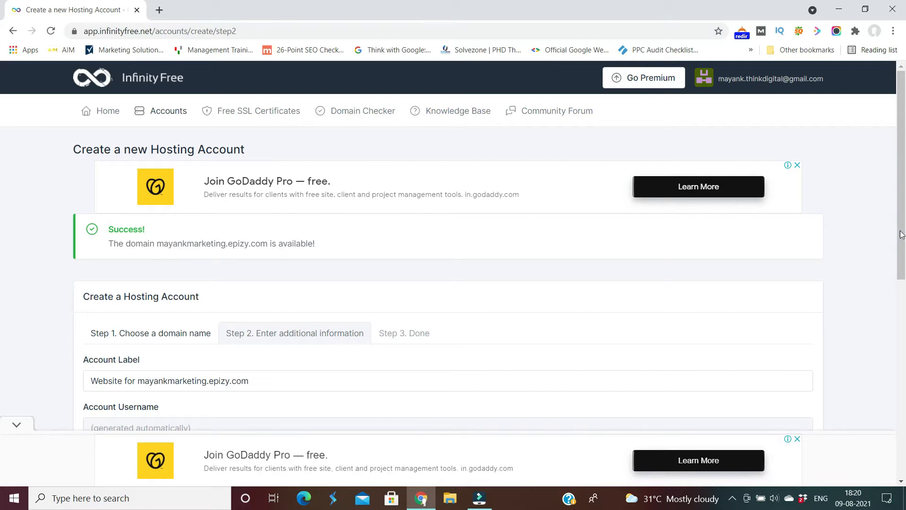
Pass the reCAPTCHA and create the account with an auto-generated password, then open its control panel.
drag(903, 224, 903, 320)
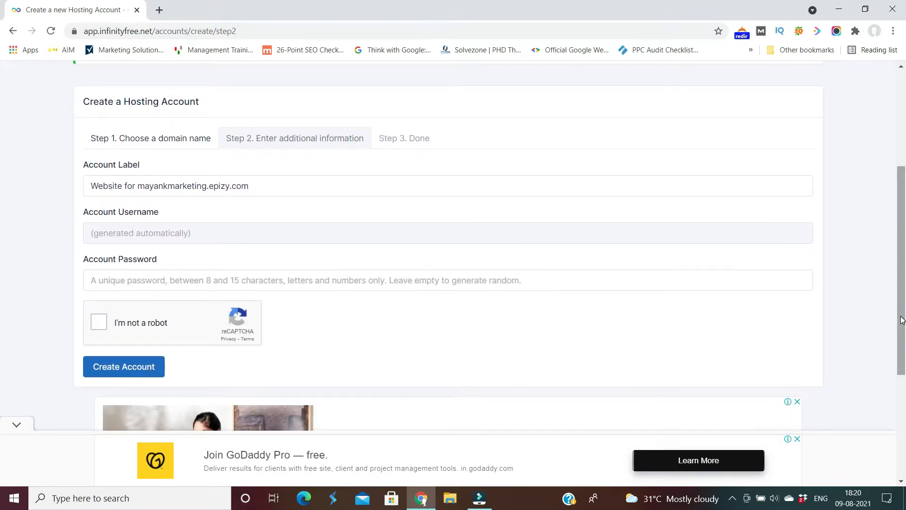
click(98, 324)
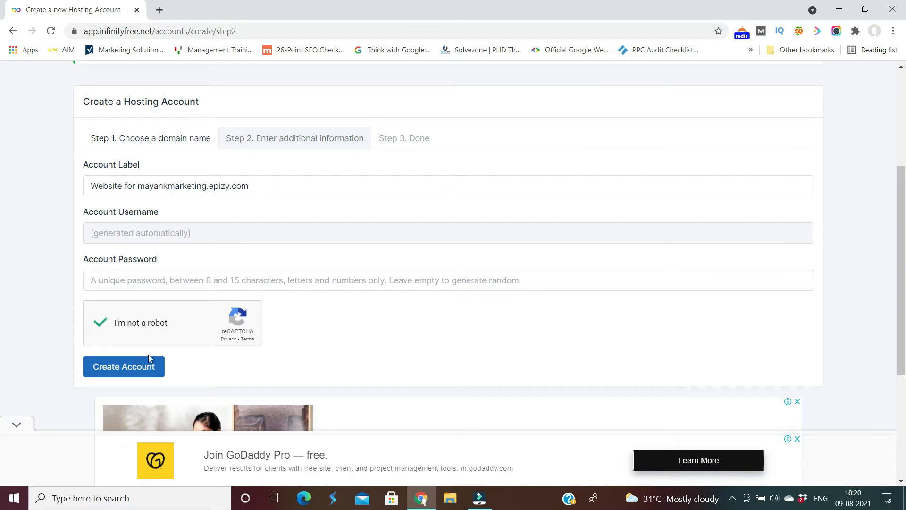
click(134, 375)
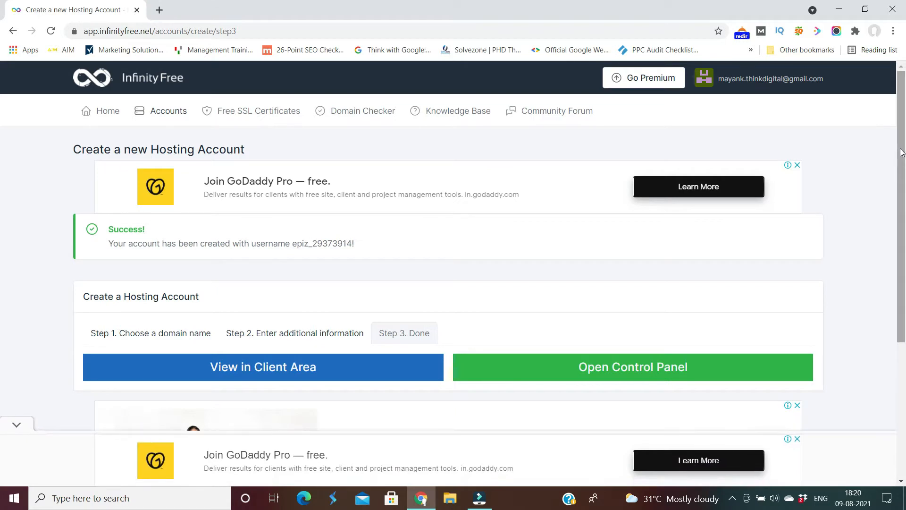
drag(901, 152, 901, 199)
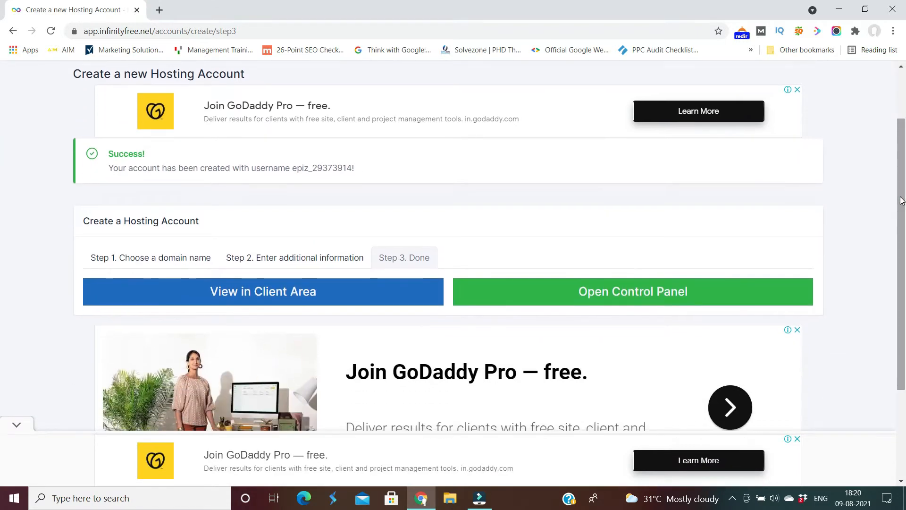
click(633, 293)
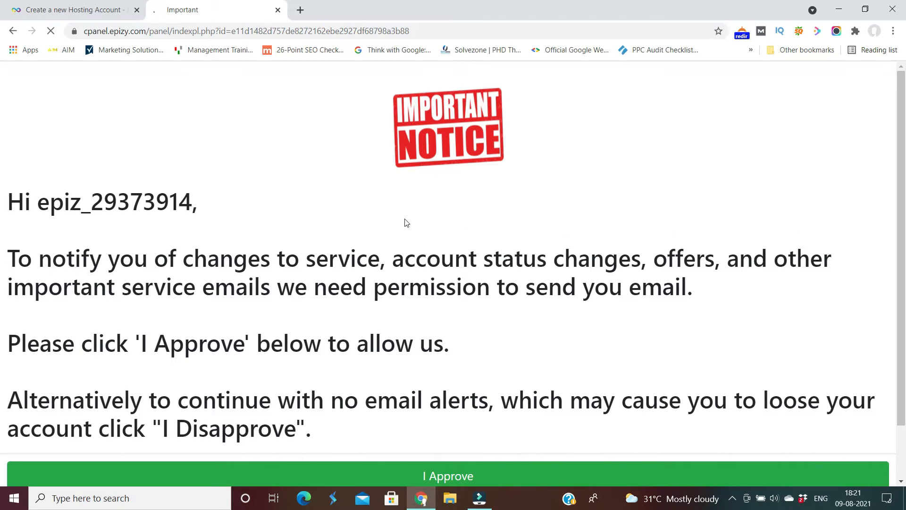
Approve service e-mails to load the control panel and scroll down to its Software tools.
click(445, 477)
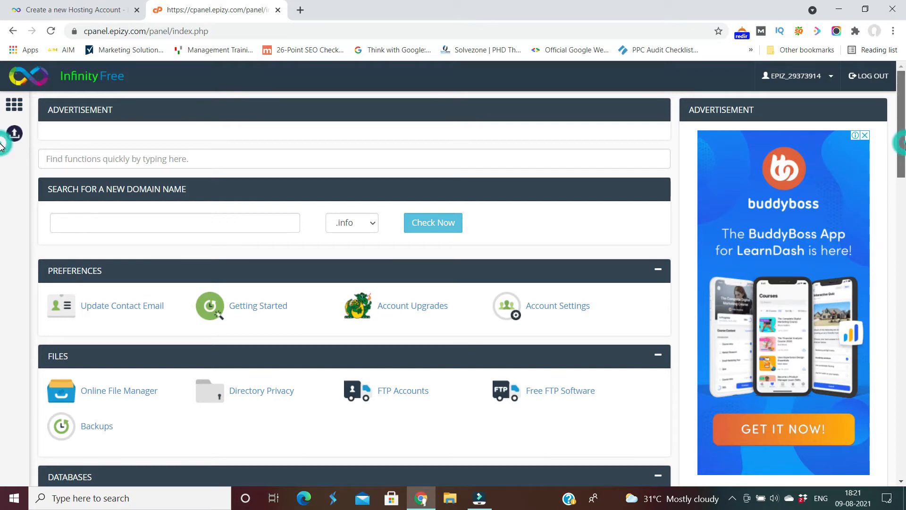
scroll(2, 167, down, 2)
scroll(1, 169, down, 1)
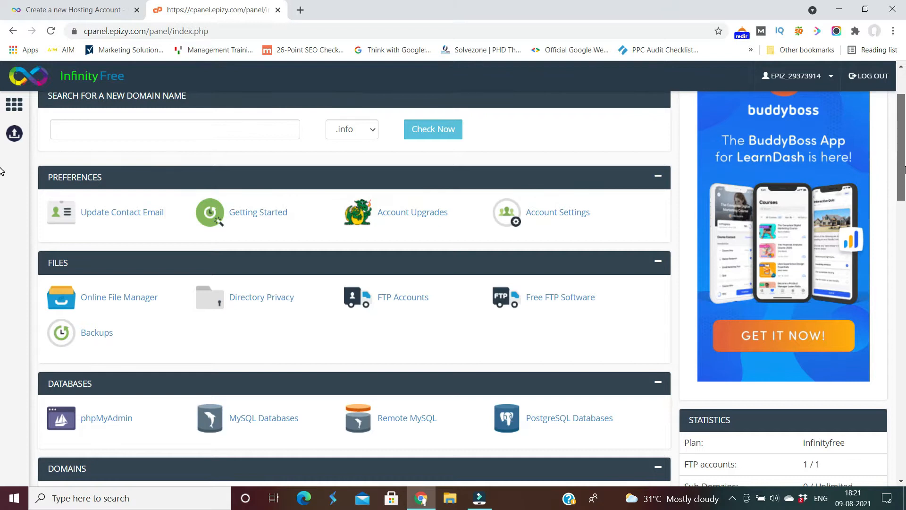
scroll(2, 171, down, 1)
scroll(1, 175, down, 1)
scroll(2, 178, up, 1)
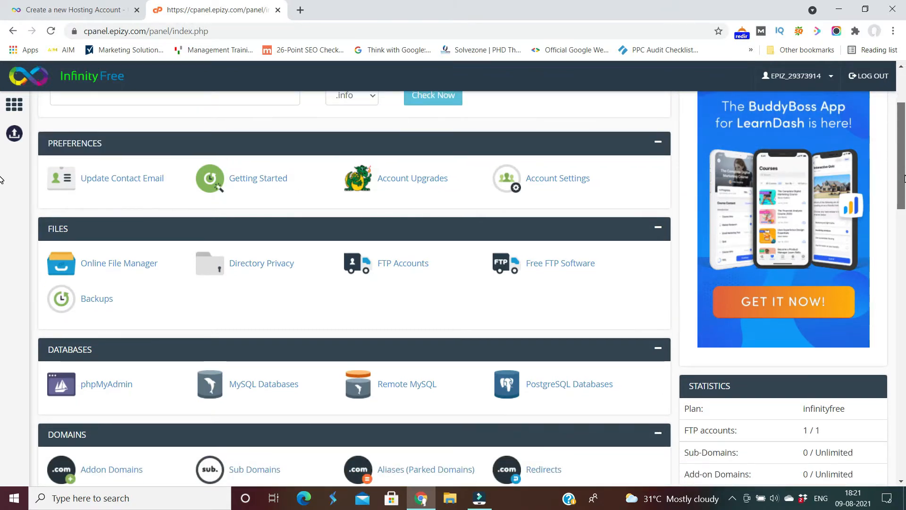
scroll(2, 180, up, 2)
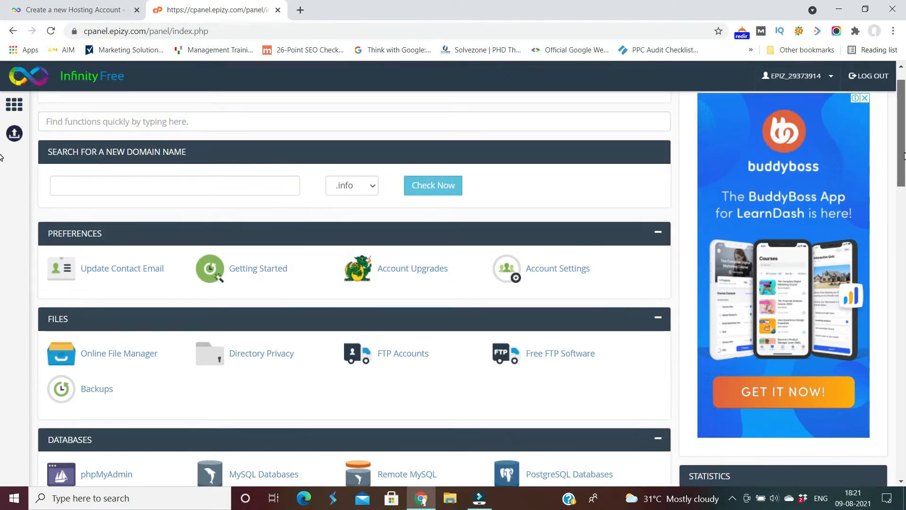
scroll(2, 160, down, 1)
scroll(2, 162, down, 1)
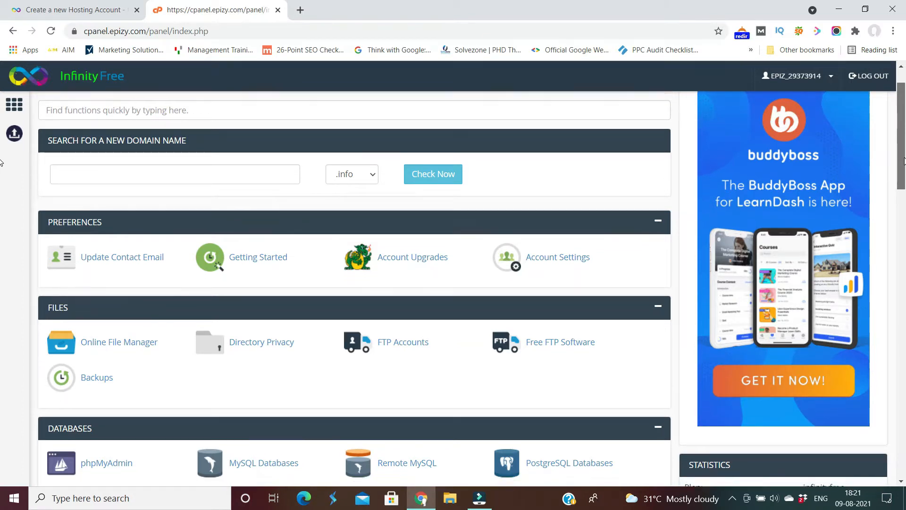
scroll(1, 165, down, 1)
scroll(1, 175, down, 1)
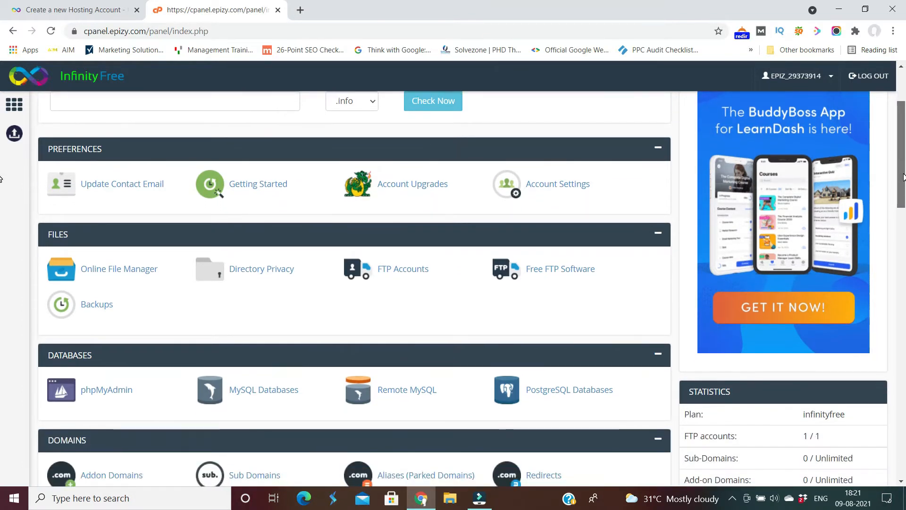
drag(903, 177, 901, 321)
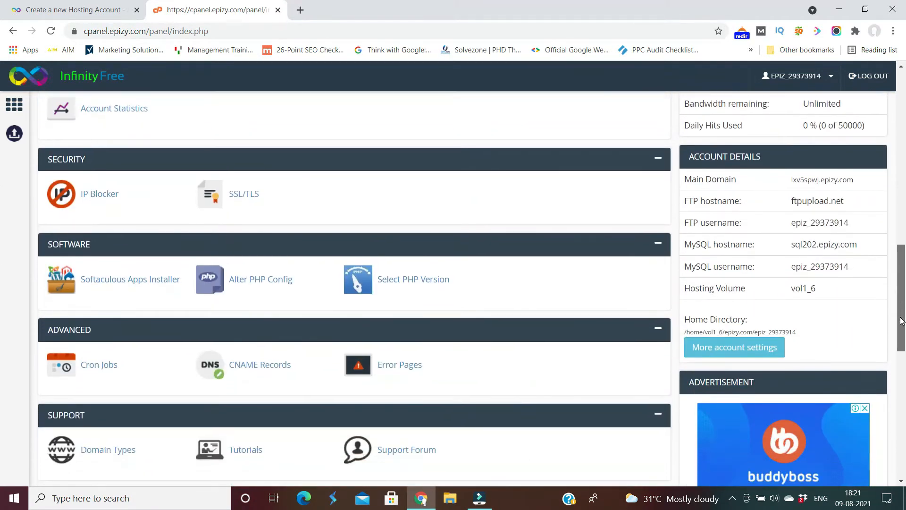
Launch Softaculous in its own tab and scroll to WordPress under Top Scripts.
click(138, 285)
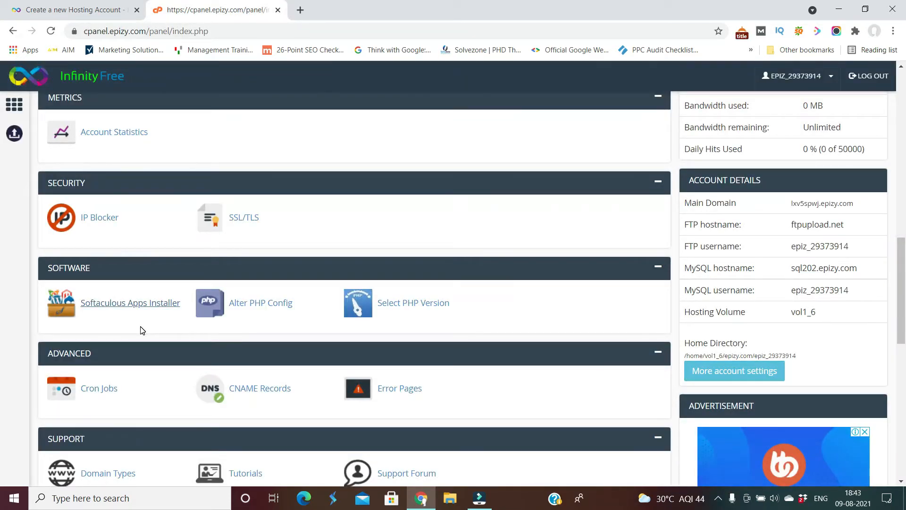
click(158, 305)
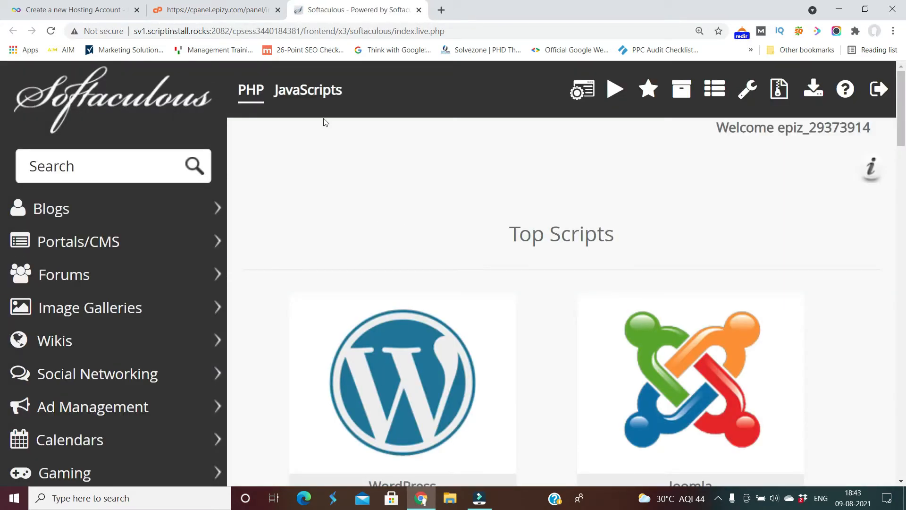
click(224, 6)
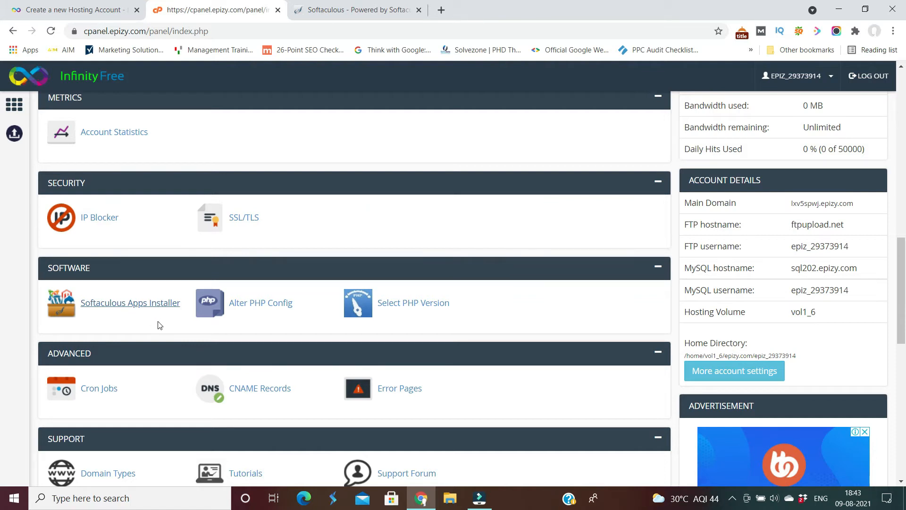
click(353, 12)
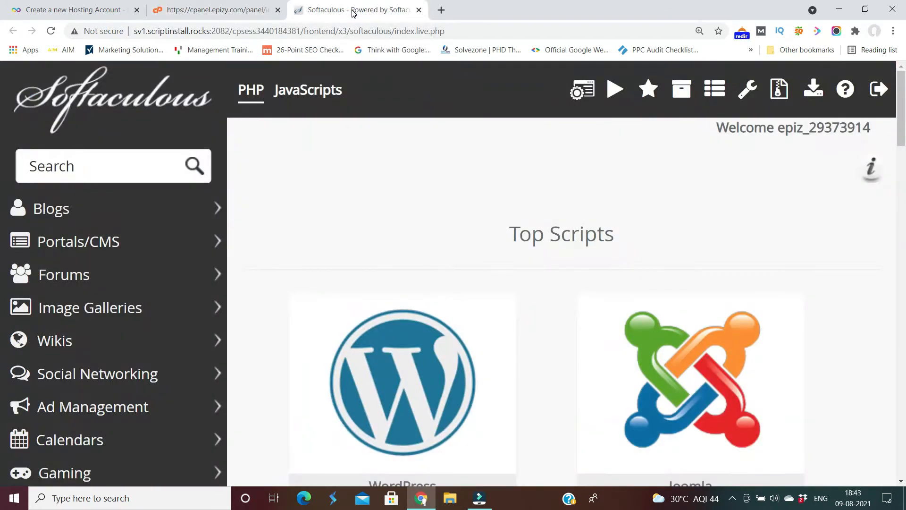
click(1, 132)
scroll(1, 132, down, 2)
scroll(1, 151, down, 2)
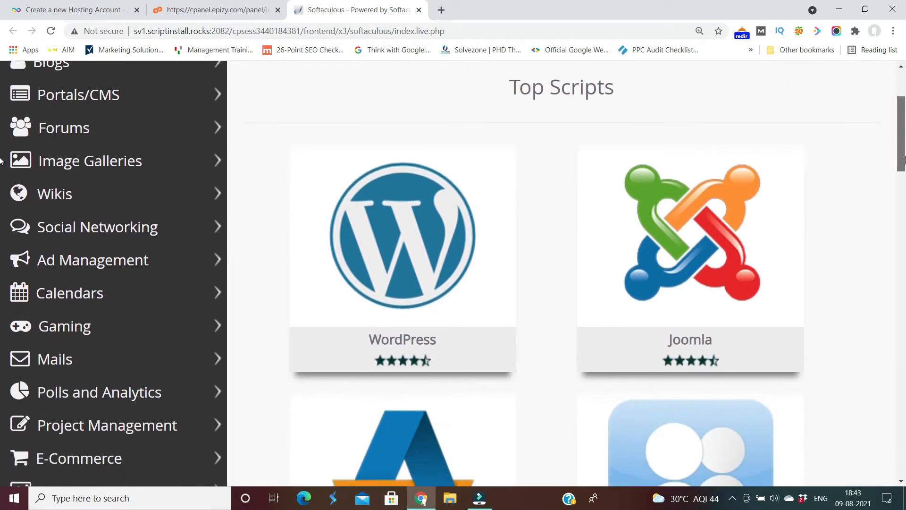
Start a WordPress install and select the epizy.com subdomain as its domain.
mouse_move(370, 259)
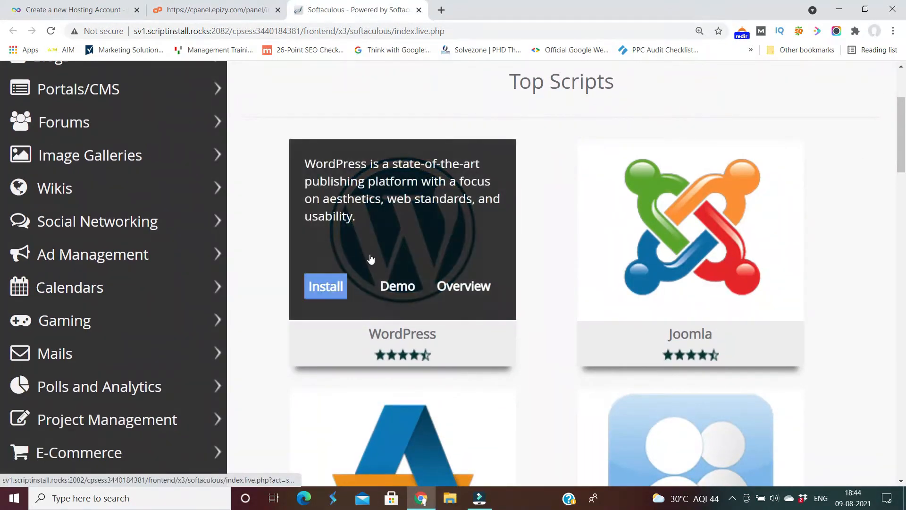
click(327, 294)
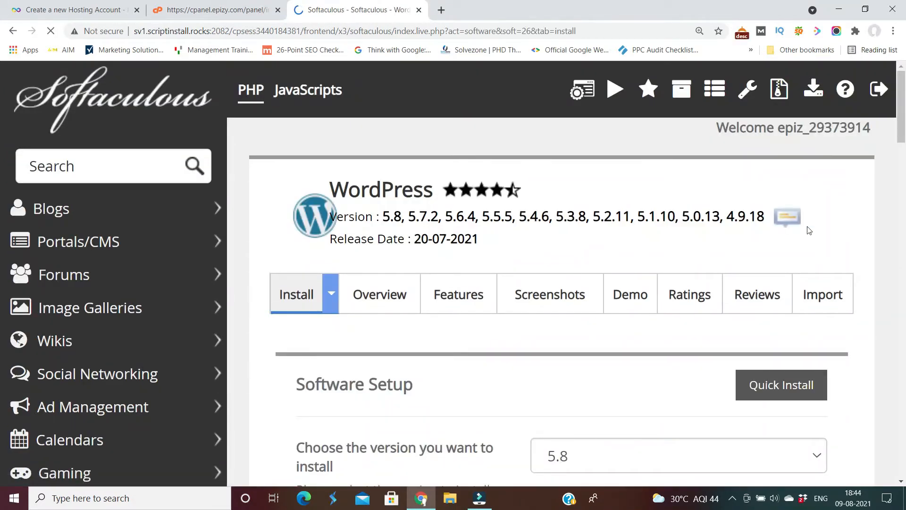
drag(902, 110, 894, 154)
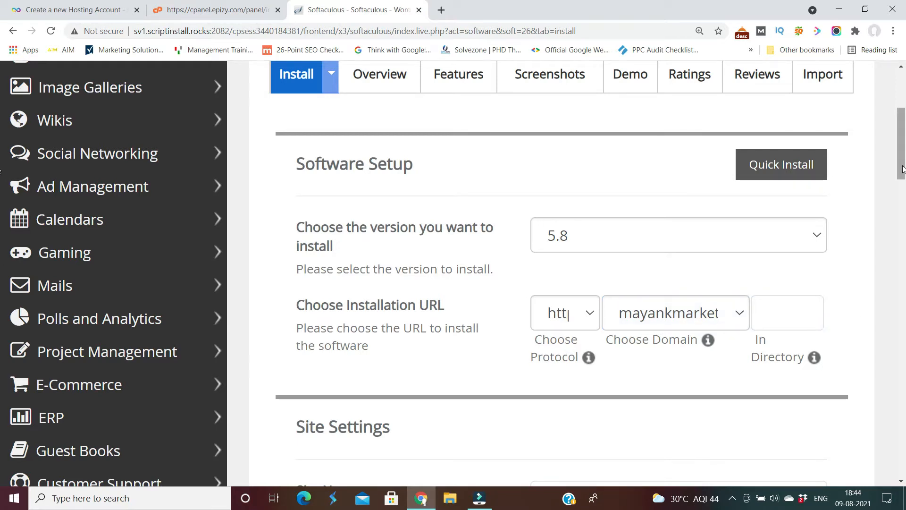
drag(902, 168, 902, 180)
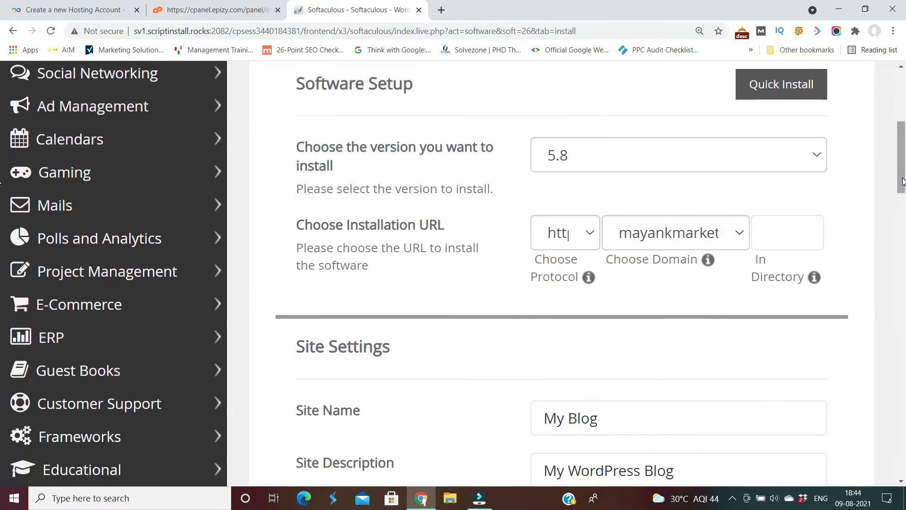
click(741, 233)
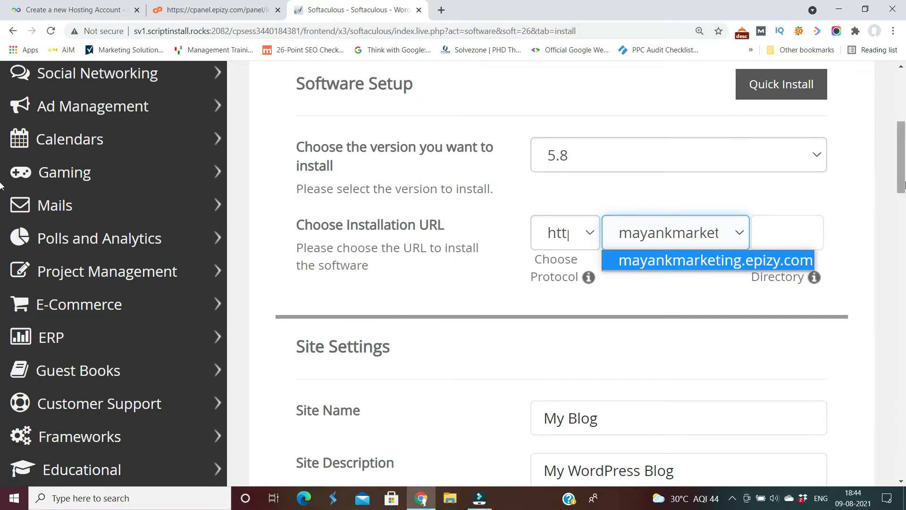
drag(904, 179, 903, 261)
Copy the admin e-mail address into the Admin Username field.
click(614, 230)
click(588, 236)
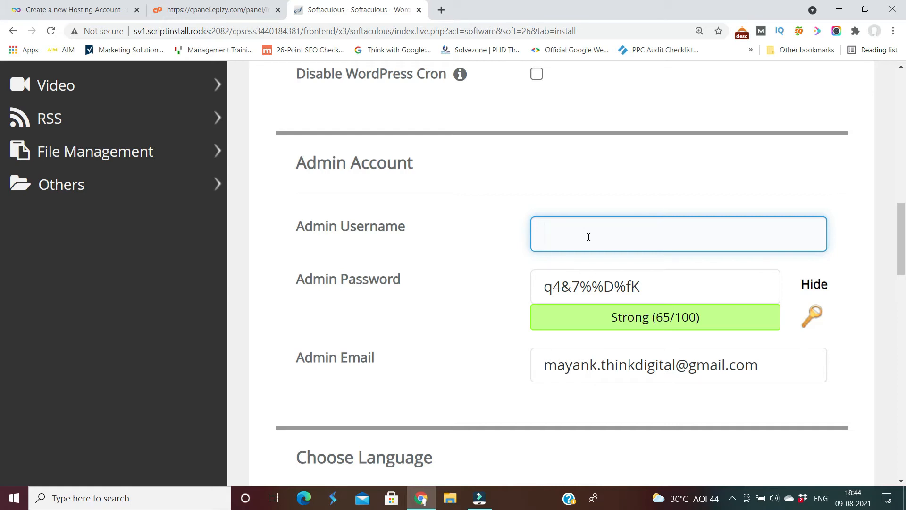
click(762, 367)
drag(762, 367, 542, 375)
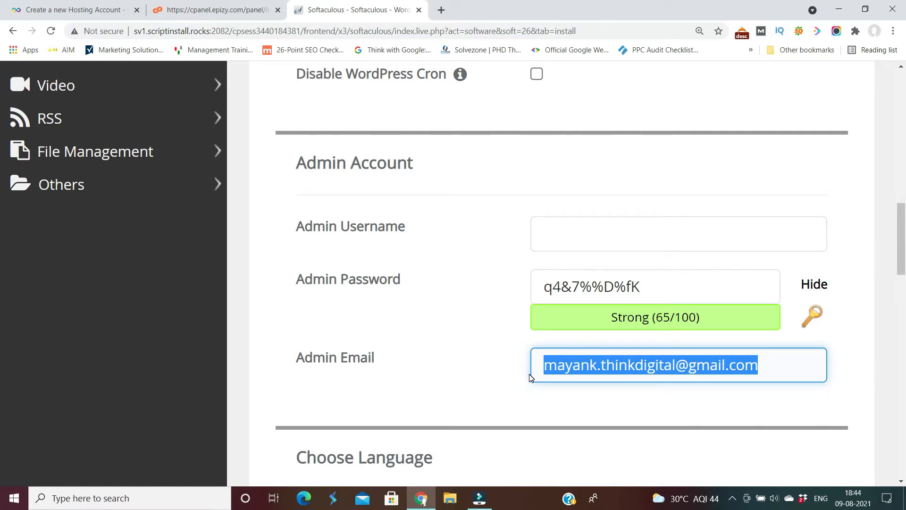
key(ctrl+c)
click(588, 233)
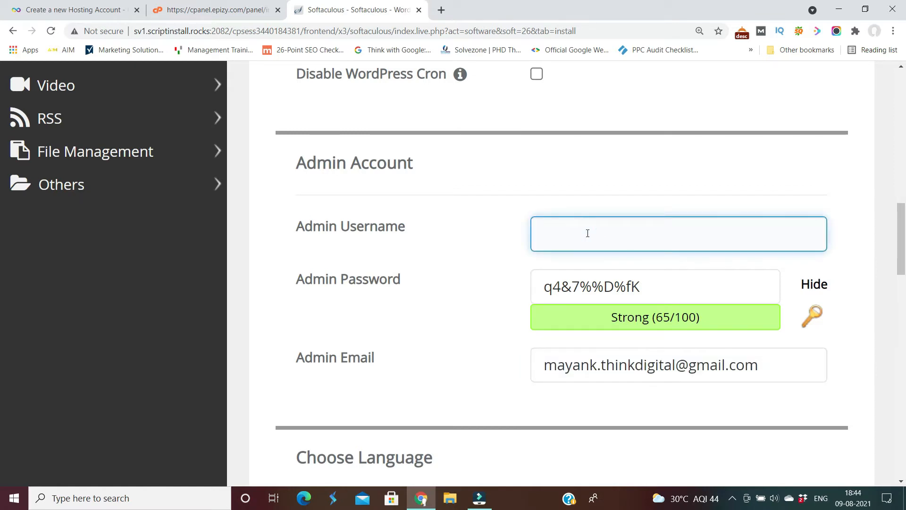
key(ctrl+v)
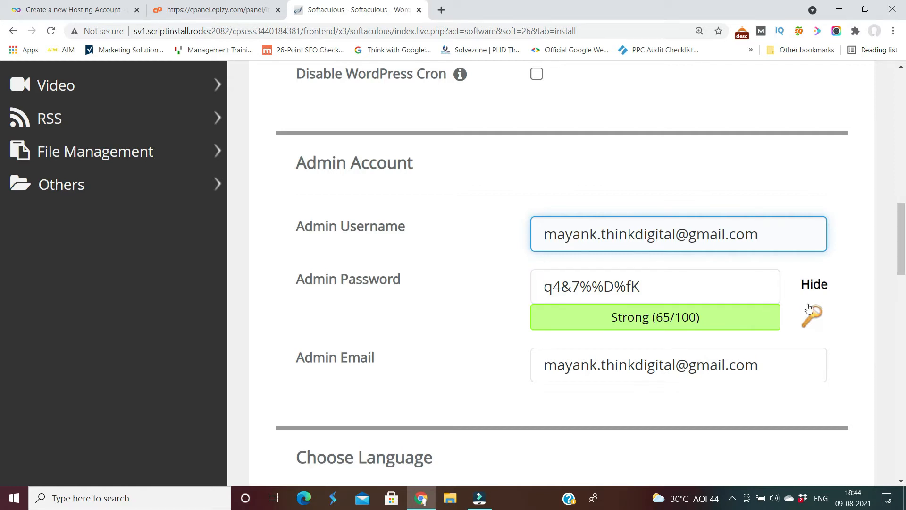
Replace the generated admin password with a new strong password.
click(820, 288)
click(632, 288)
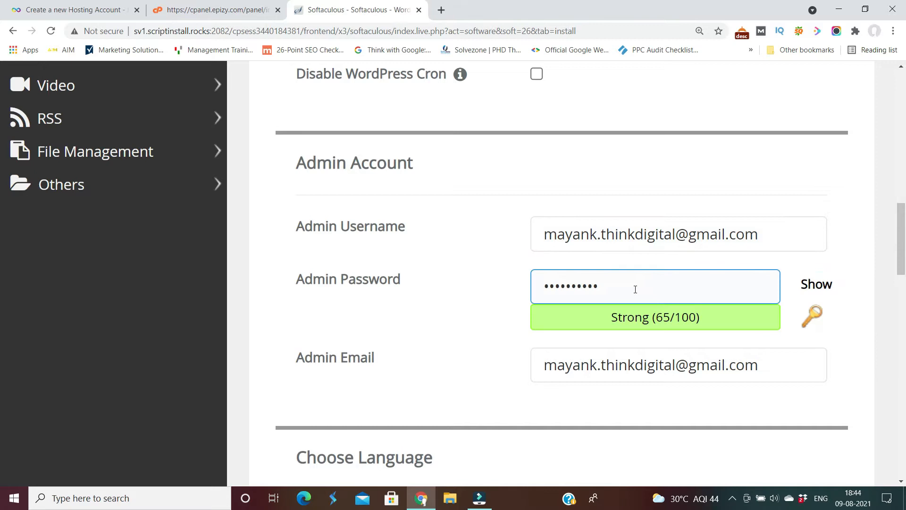
key(BackSpace)
key(BackSpace)
key(BackSpace)
key(BackSpace)
key(BackSpace)
key(BackSpace)
key(BackSpace)
key(BackSpace)
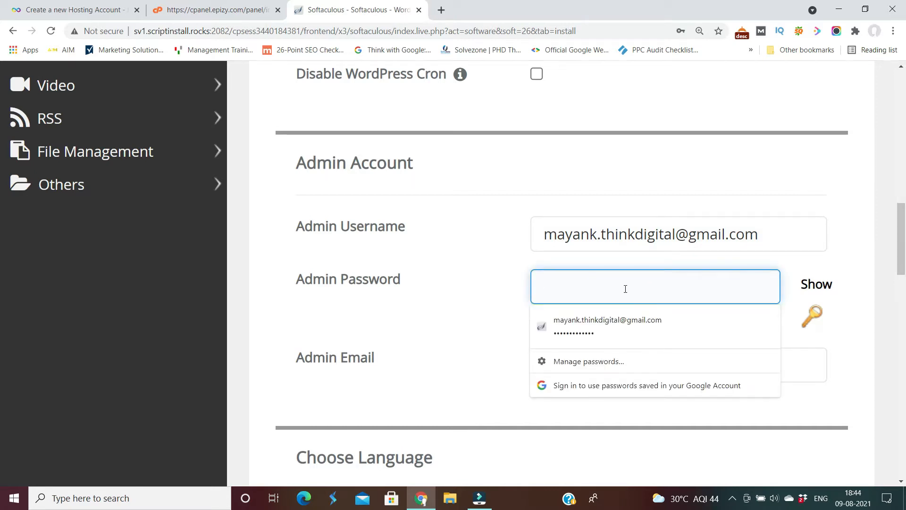
text(••••••••••••••••••••••)
click(489, 283)
click(716, 366)
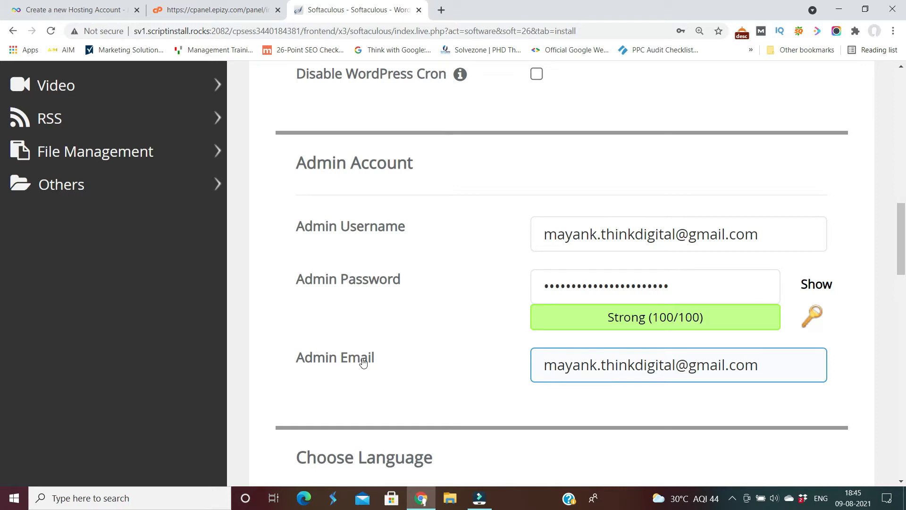
Review the admin username, e-mail and password fields, then run the installation.
click(410, 305)
click(379, 231)
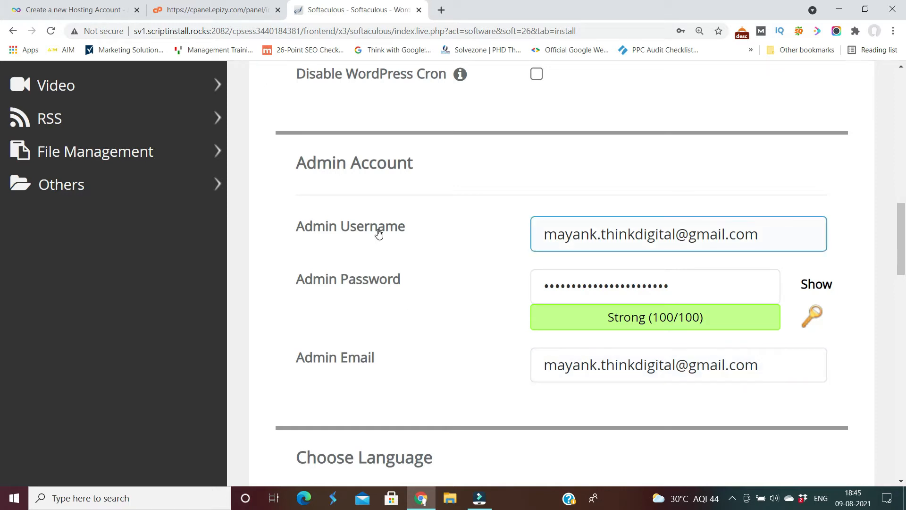
click(353, 367)
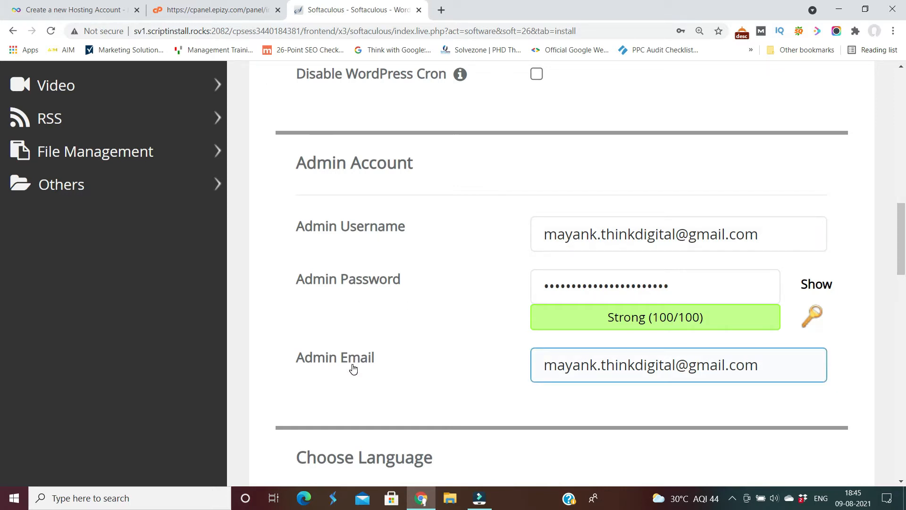
click(568, 387)
click(542, 283)
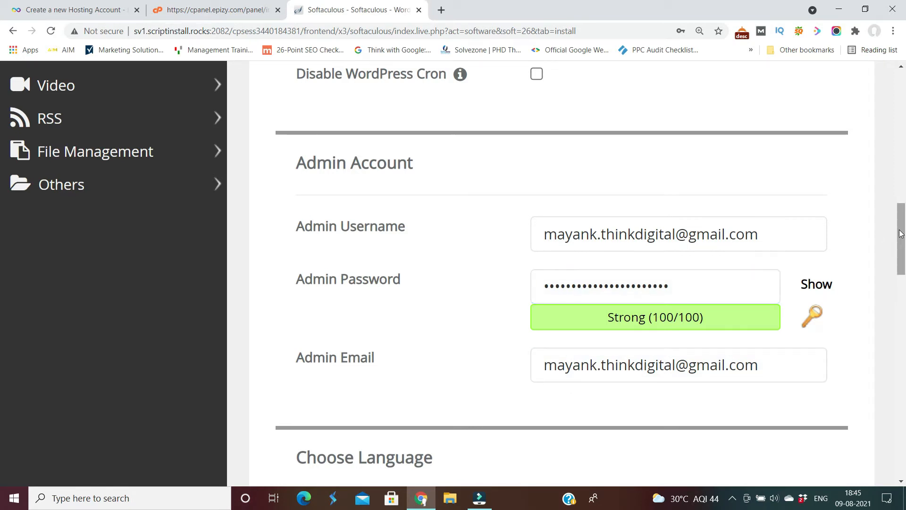
drag(900, 227, 895, 476)
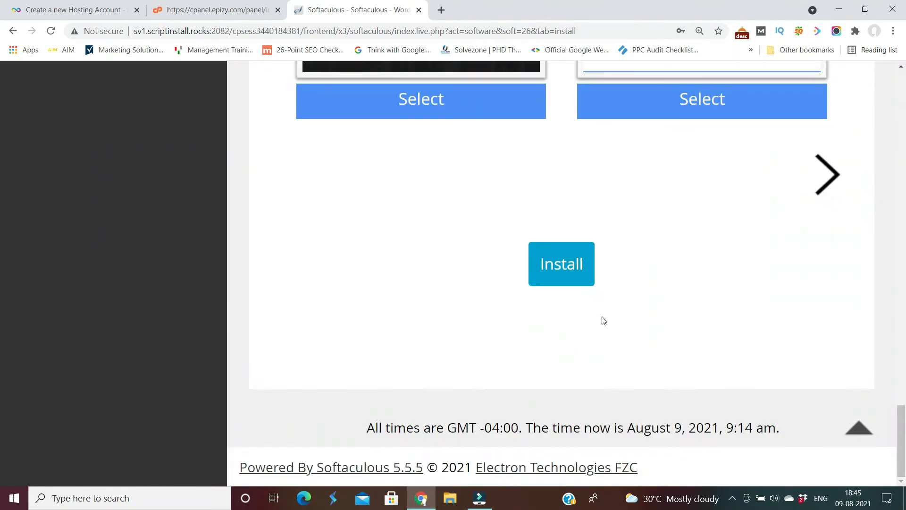
click(561, 276)
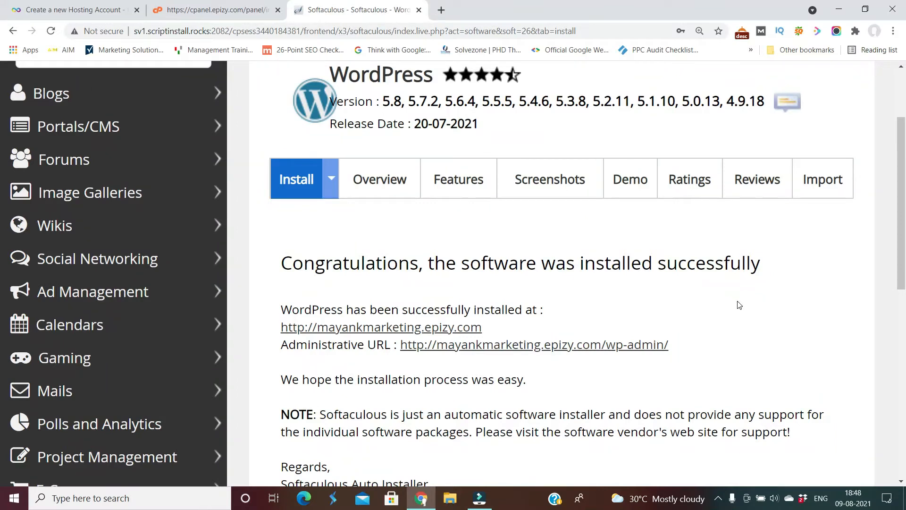
Select and copy the new site's epizy.com address from the Congratulations page.
click(493, 333)
drag(494, 333, 286, 327)
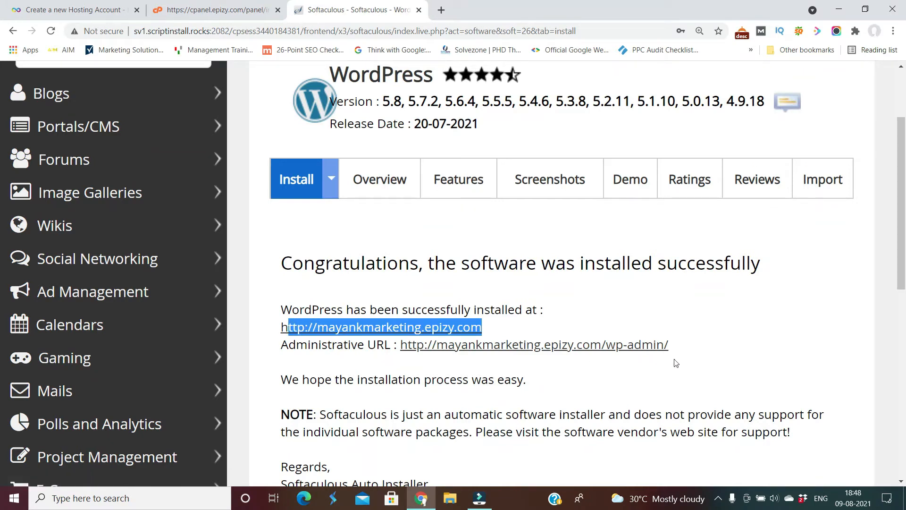
click(694, 357)
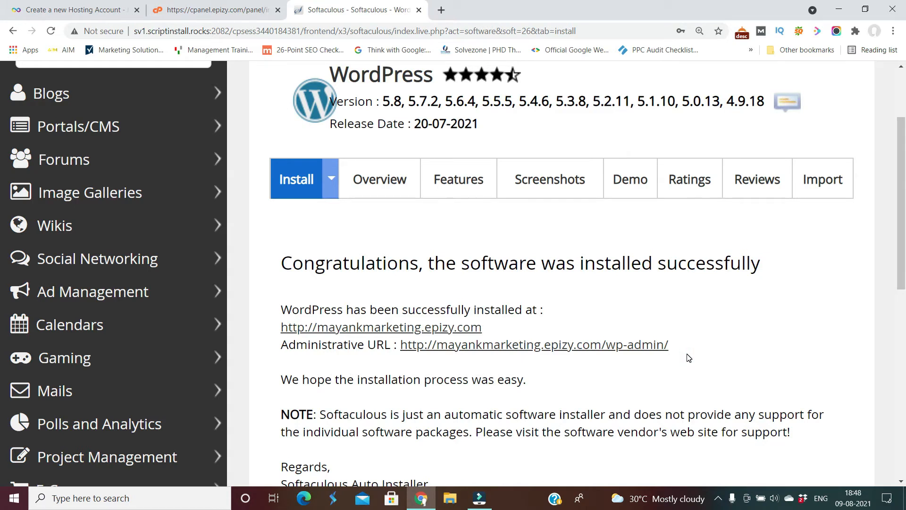
drag(498, 327, 275, 327)
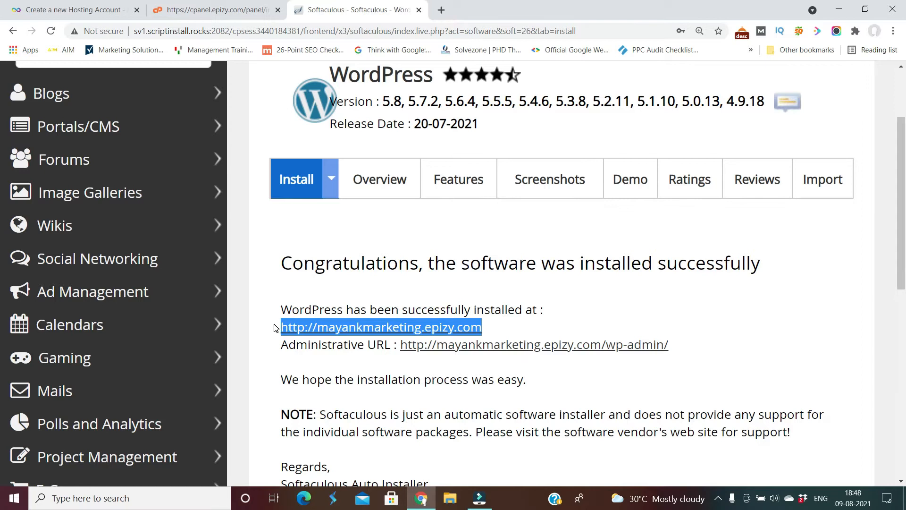
Load the copied site address in a new tab, then select the wp-admin administrative URL.
click(440, 10)
click(391, 32)
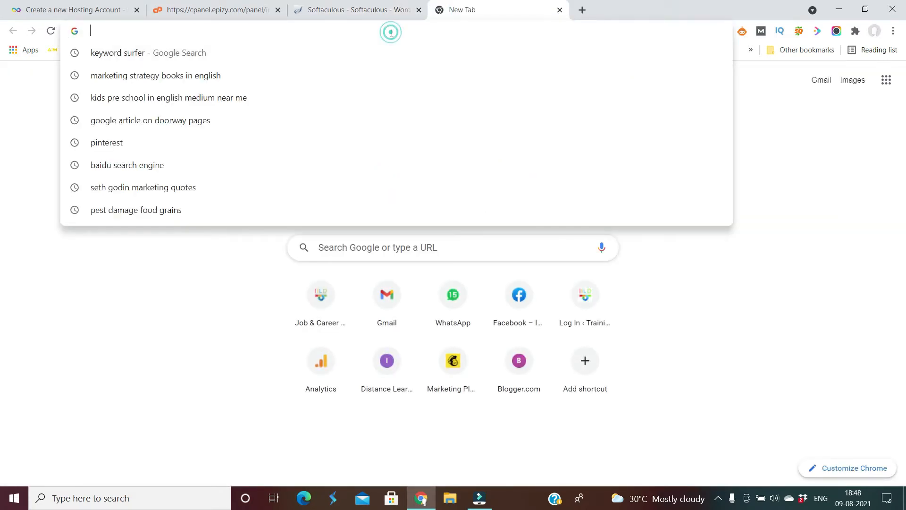
key(ctrl+v)
key(Return)
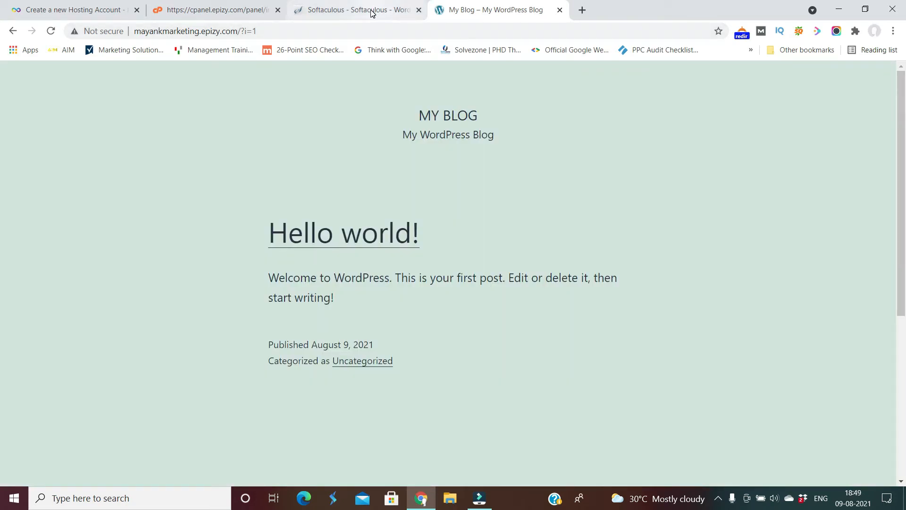
click(372, 14)
drag(684, 351, 402, 350)
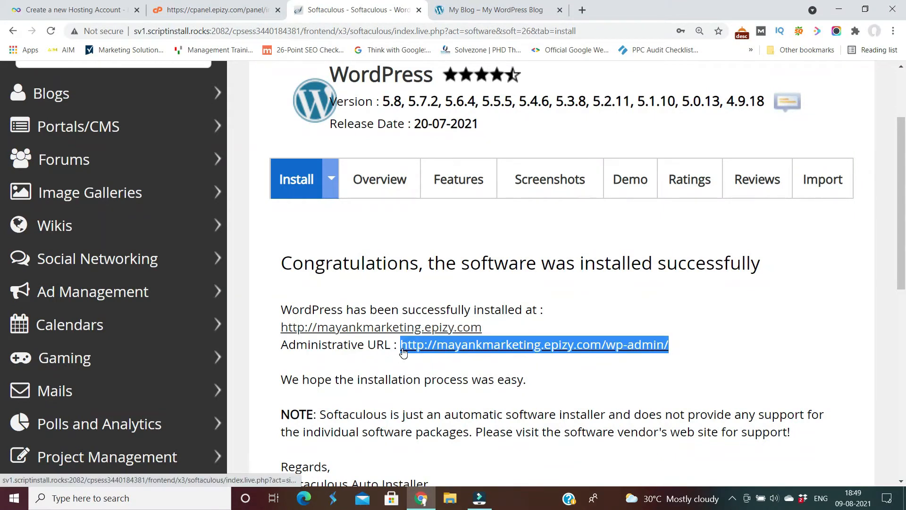
Open the copied wp-admin URL in another new tab.
click(583, 10)
click(518, 36)
key(ctrl+v)
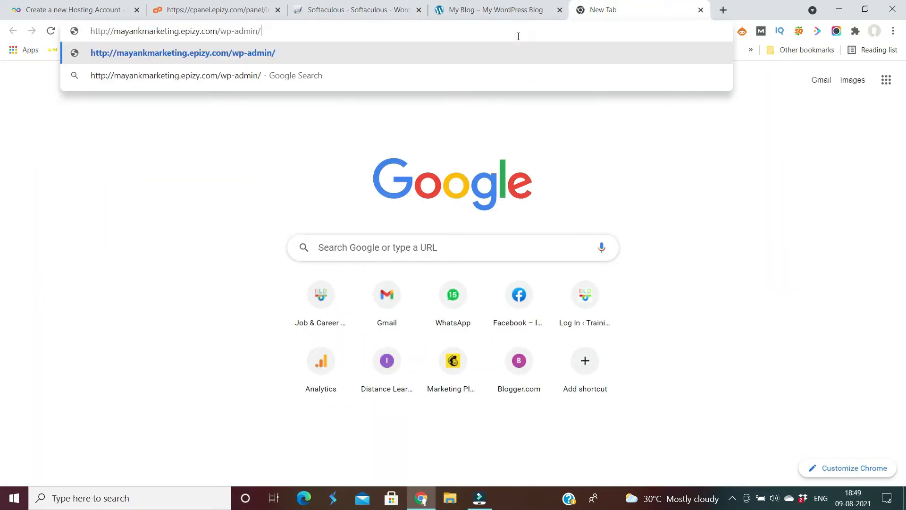
key(Return)
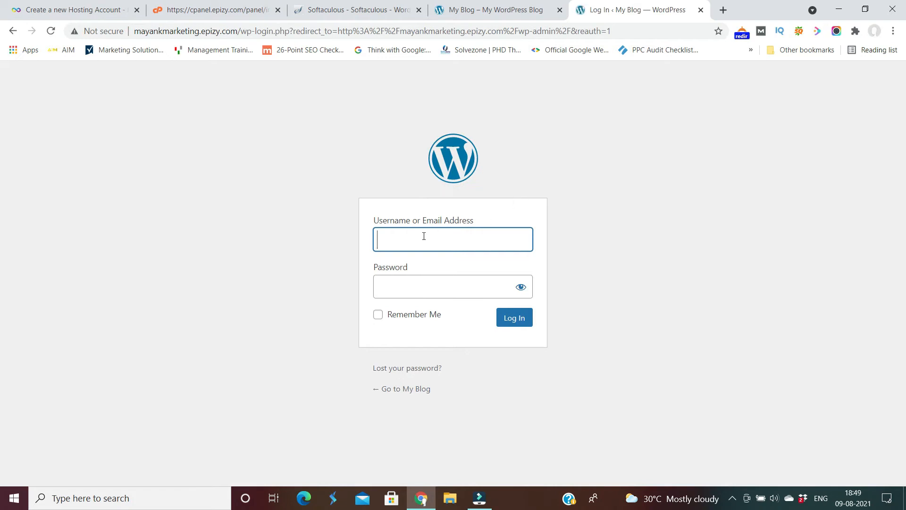
Log in with the admin e-mail address as username and the account password.
click(424, 236)
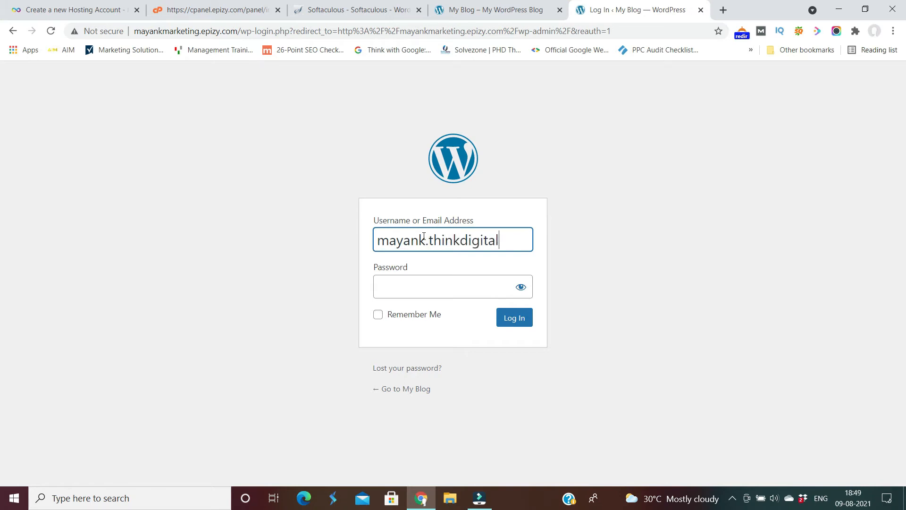
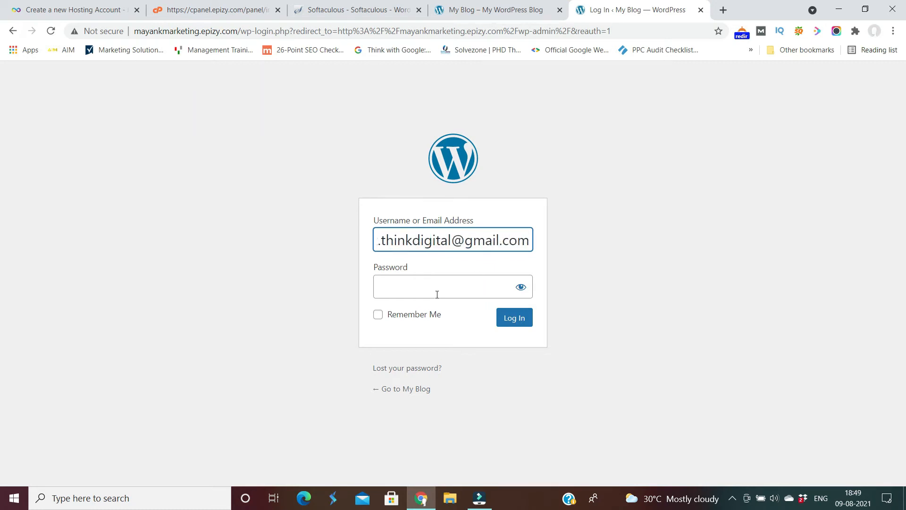
click(425, 289)
text(m)
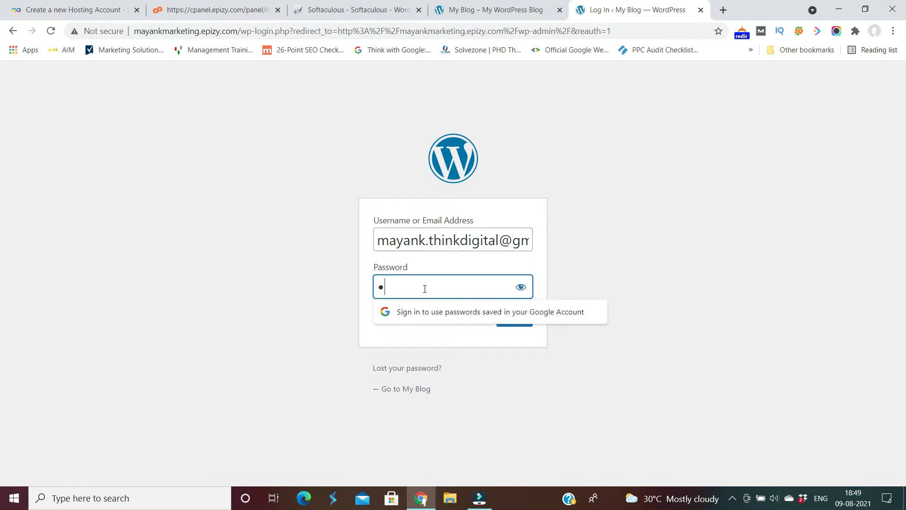
text(***************)
click(687, 273)
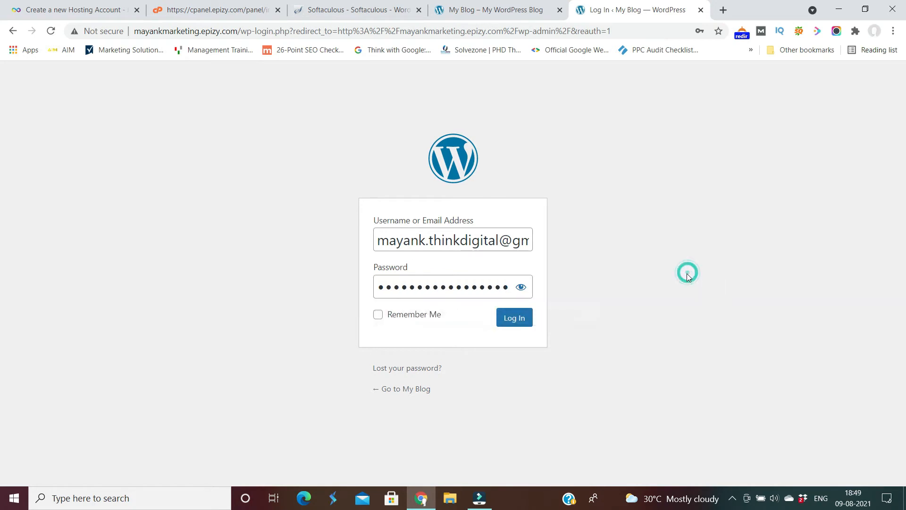
click(514, 318)
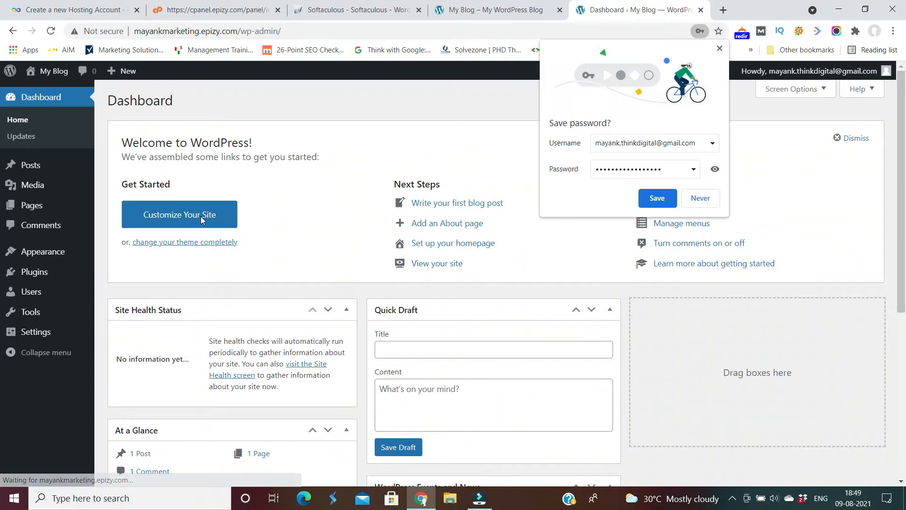
Let Chrome save the WordPress login, then open the admin Pages list.
click(655, 199)
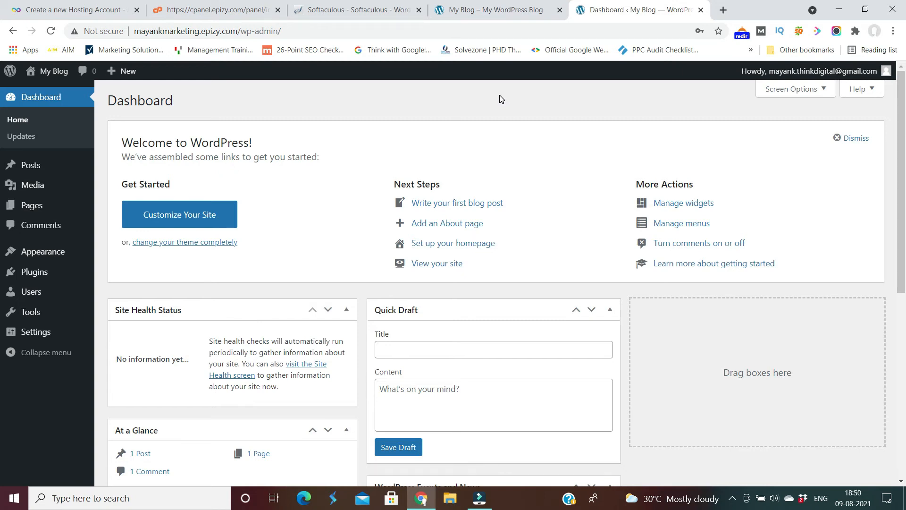
click(37, 212)
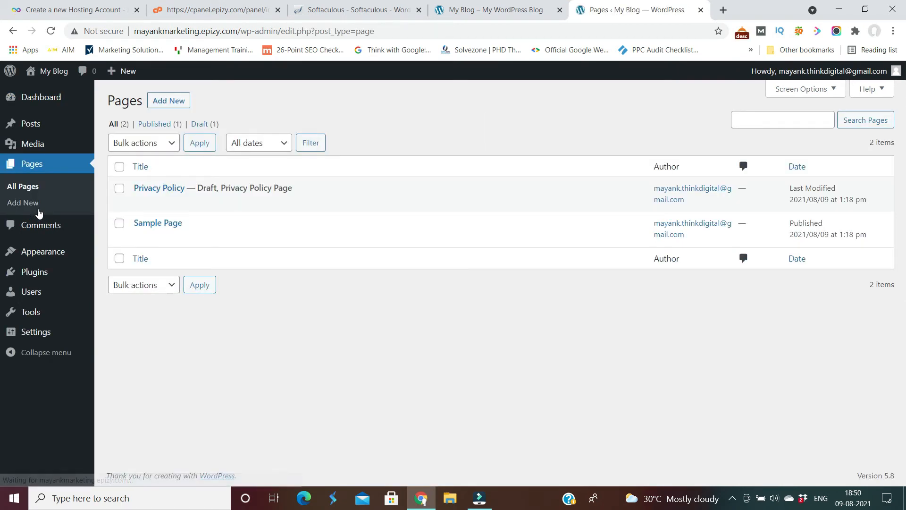
mouse_move(38, 272)
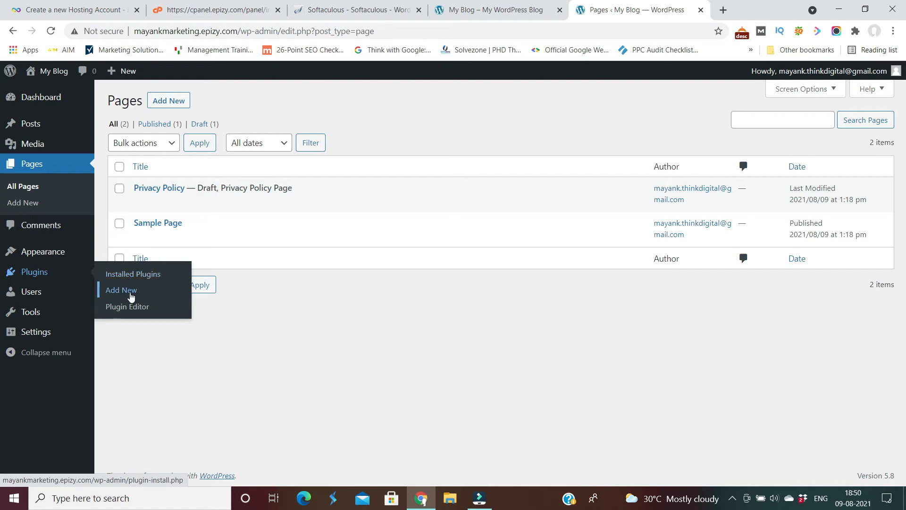
Install and activate Classic Editor from Plugins > Add New, then go back to All Pages.
click(131, 293)
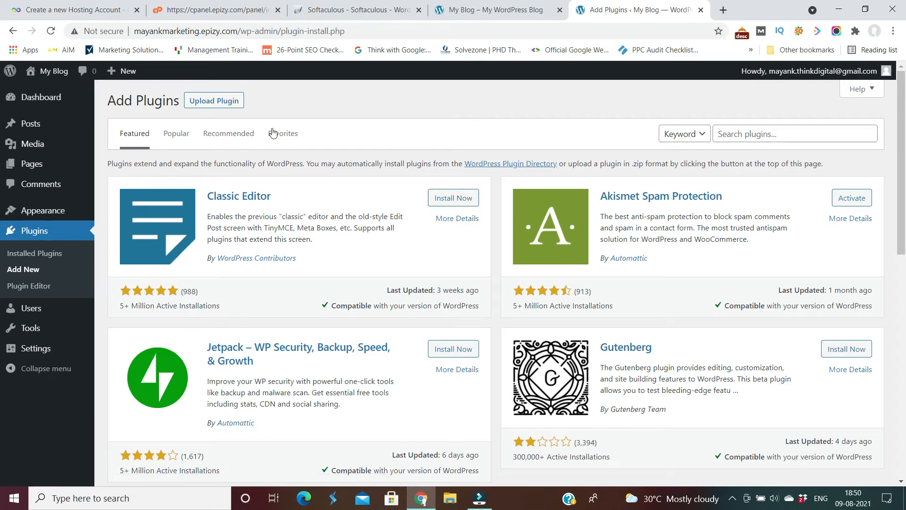
click(451, 202)
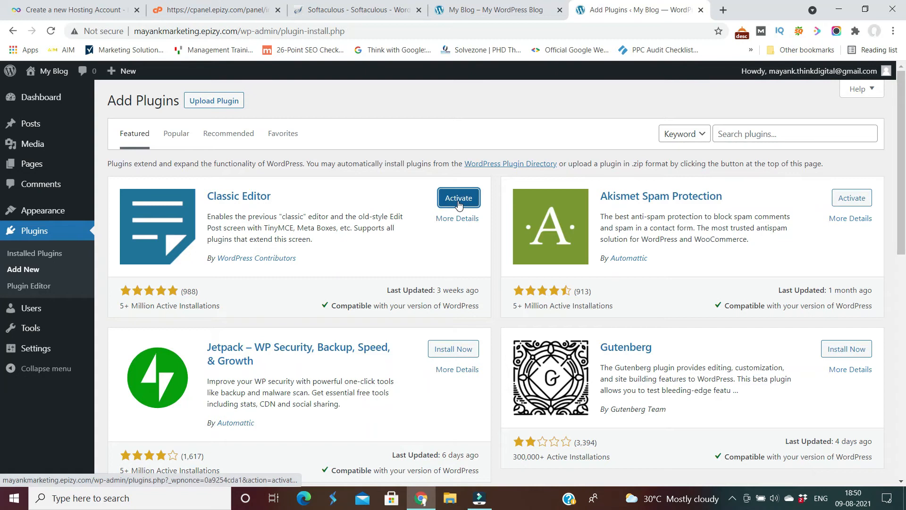
click(458, 198)
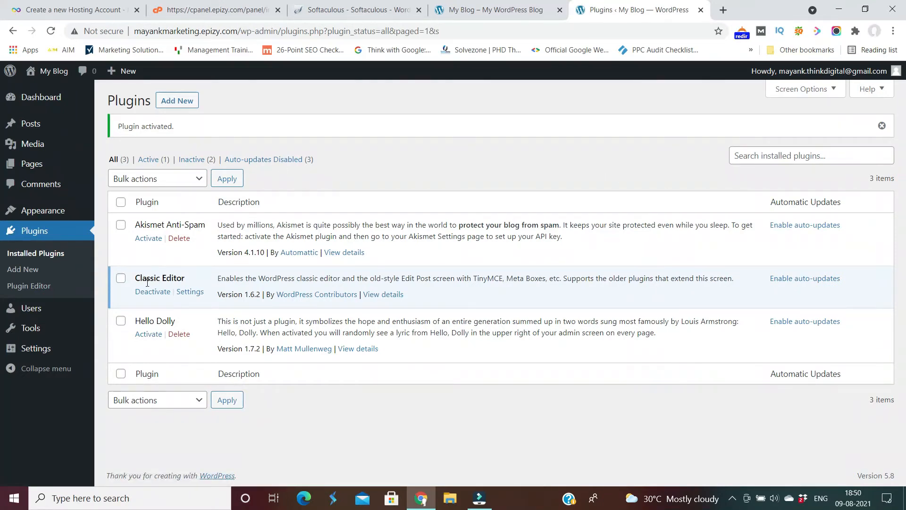
mouse_move(38, 169)
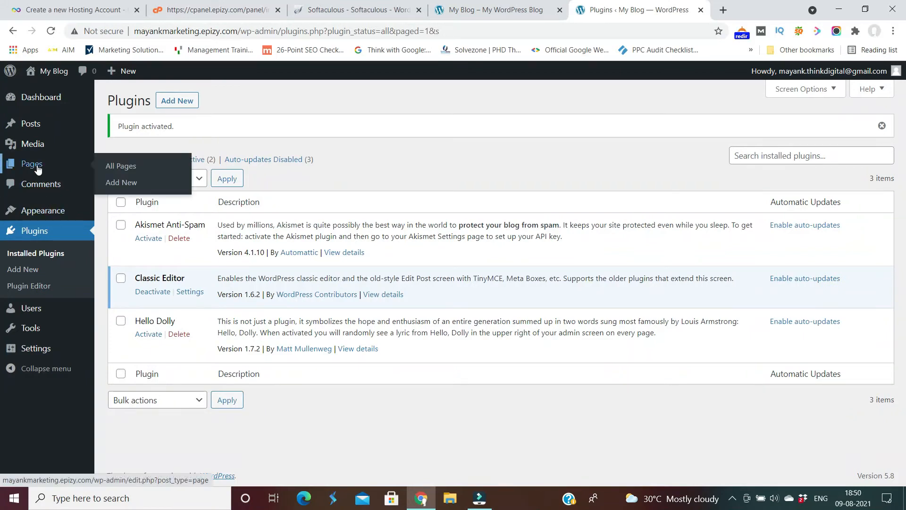
click(125, 169)
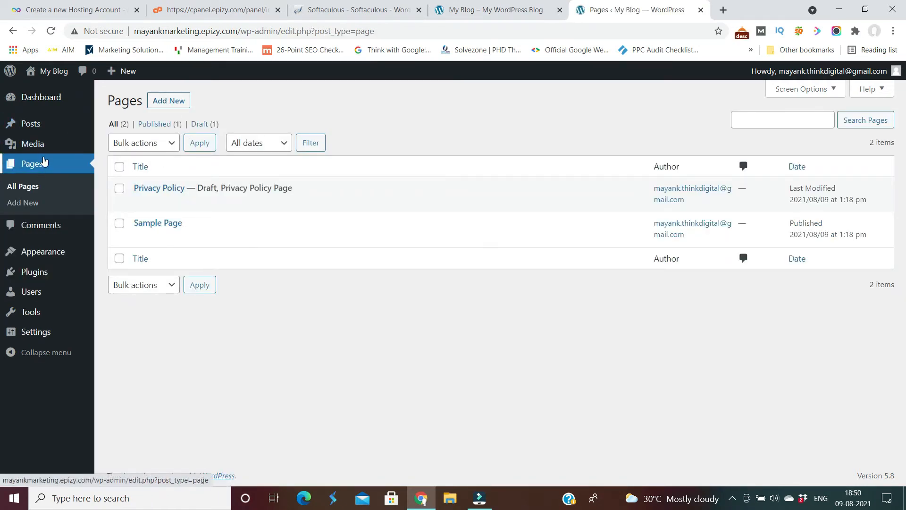
Publish a new blank page titled Home.
click(175, 103)
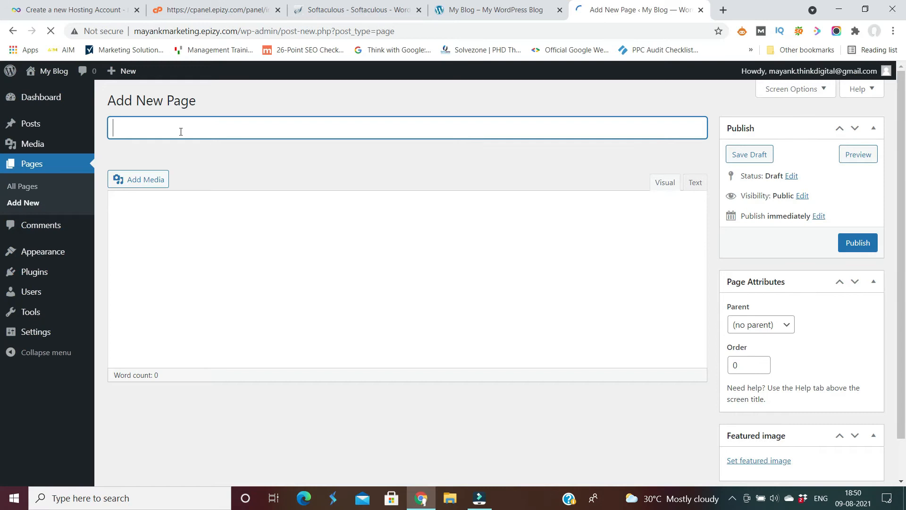
click(181, 131)
text(Home)
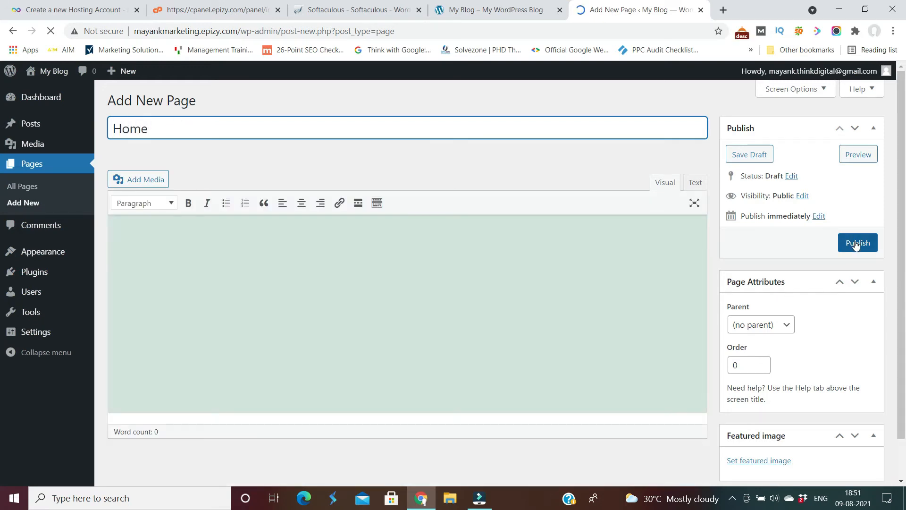
click(856, 243)
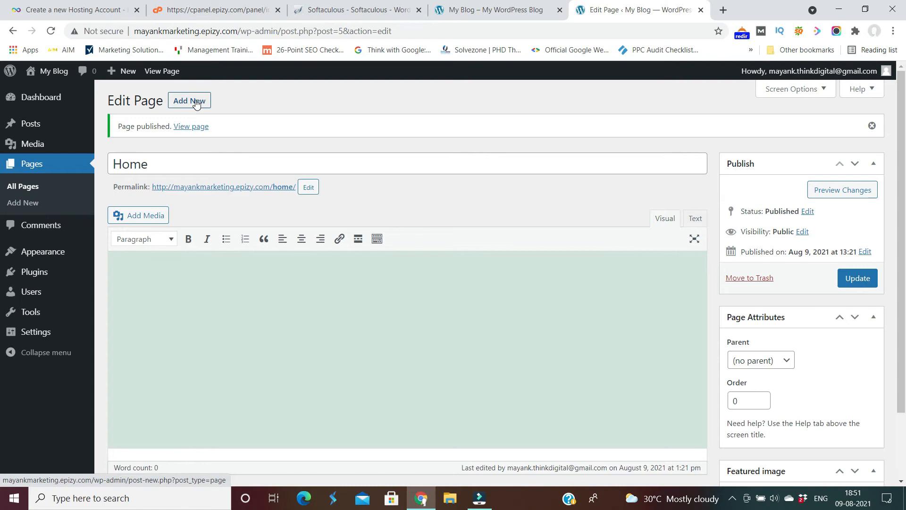
Publish a second page titled About Us, fixing the 'Abiut' typo first.
click(196, 102)
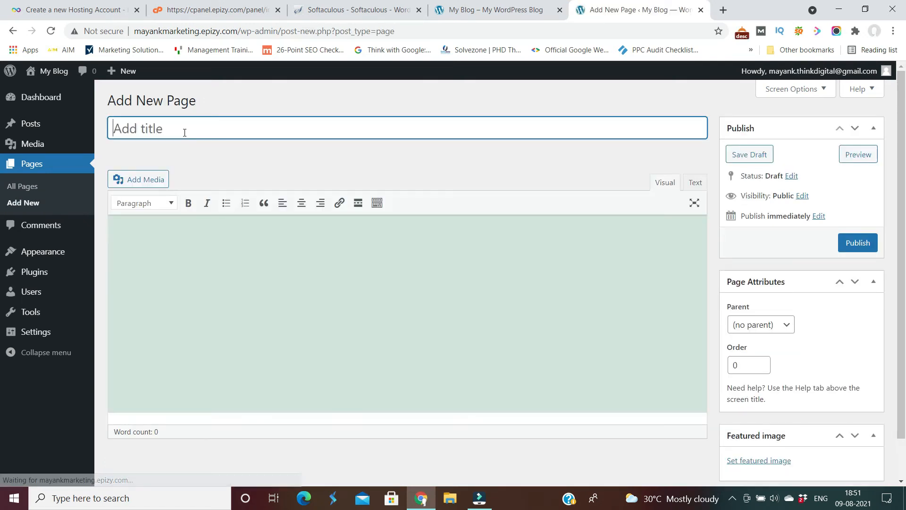
text(Abiut Us)
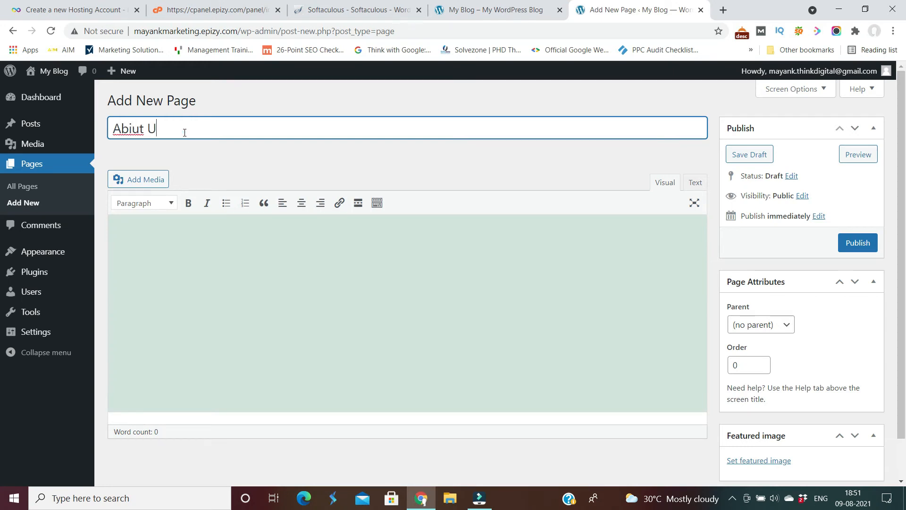
click(132, 129)
key(BackSpace)
text(o)
text(o)
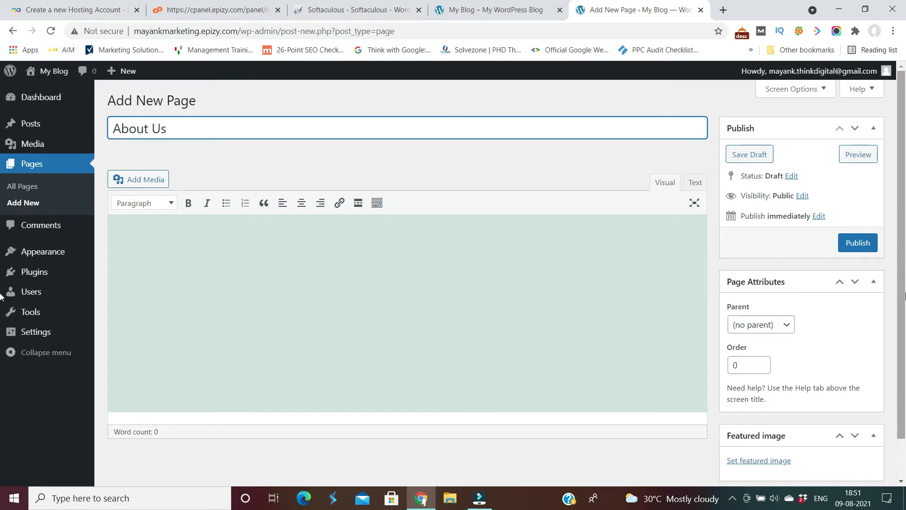
click(857, 242)
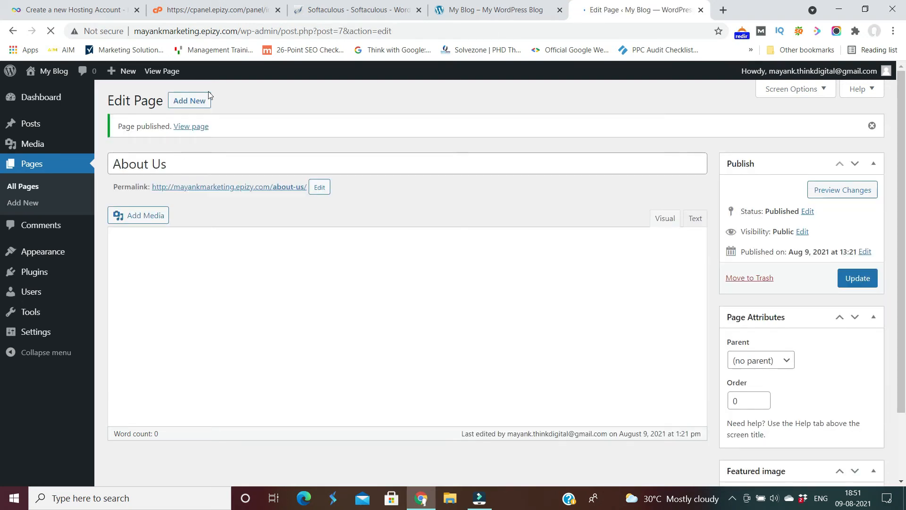
click(190, 102)
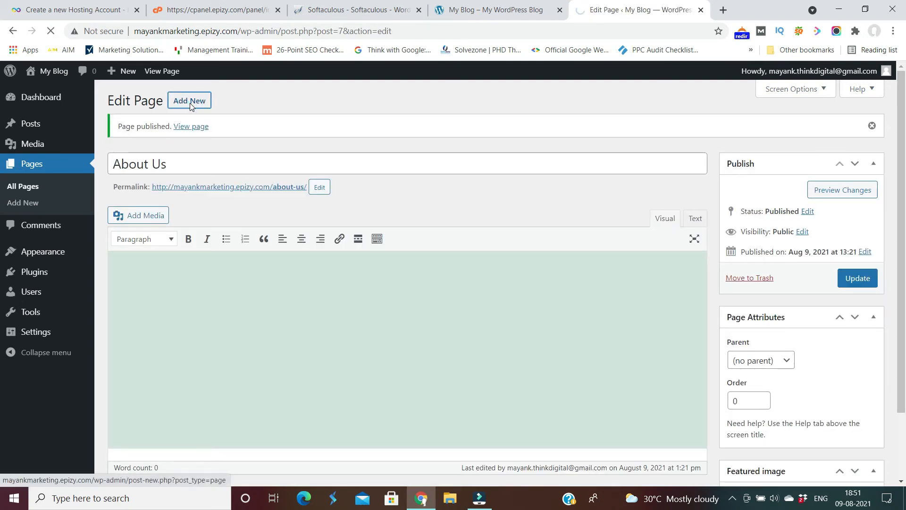
Publish two new pages titled Products and Services.
text(Products)
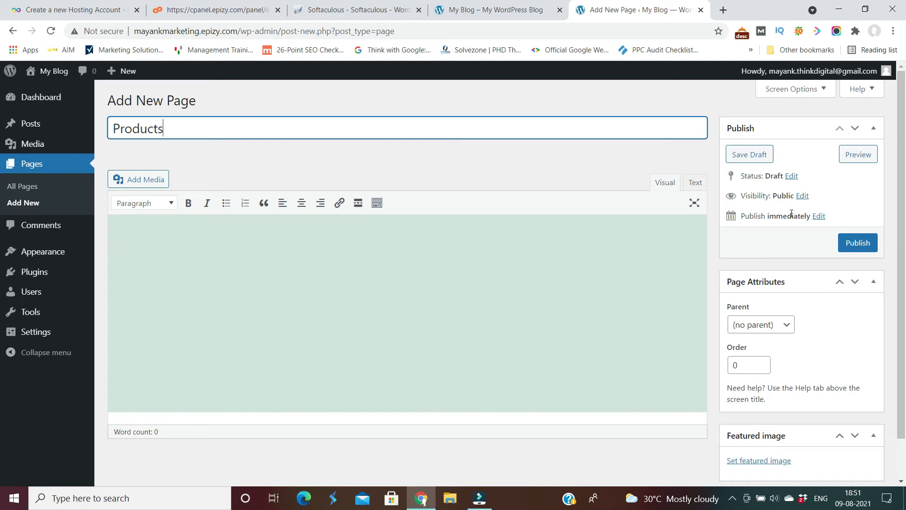
click(852, 248)
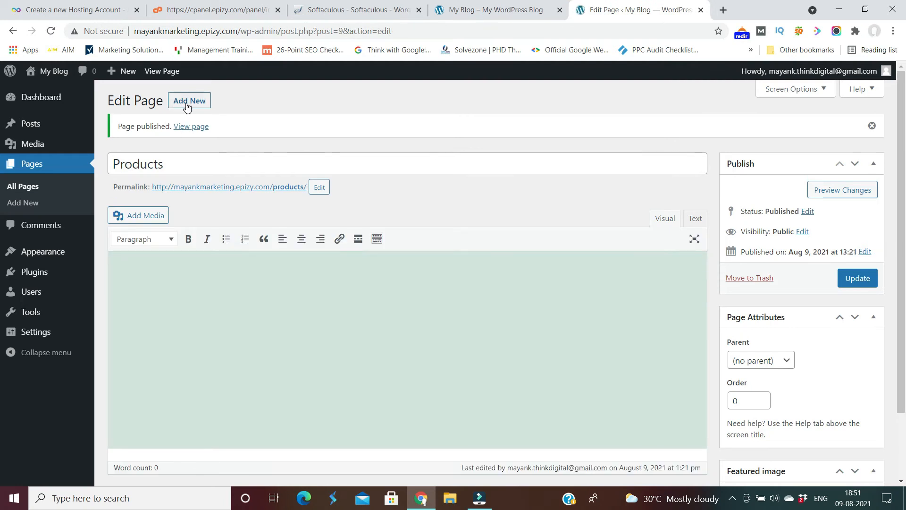
click(178, 103)
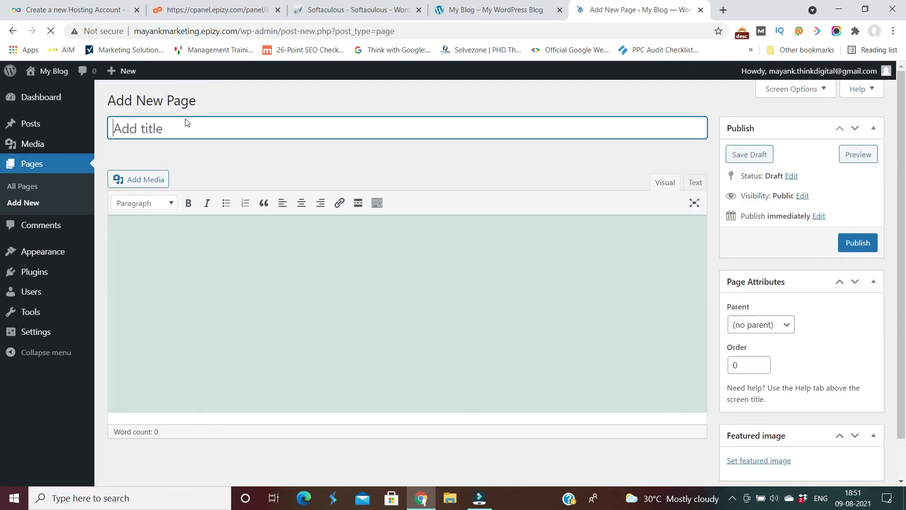
text(Services)
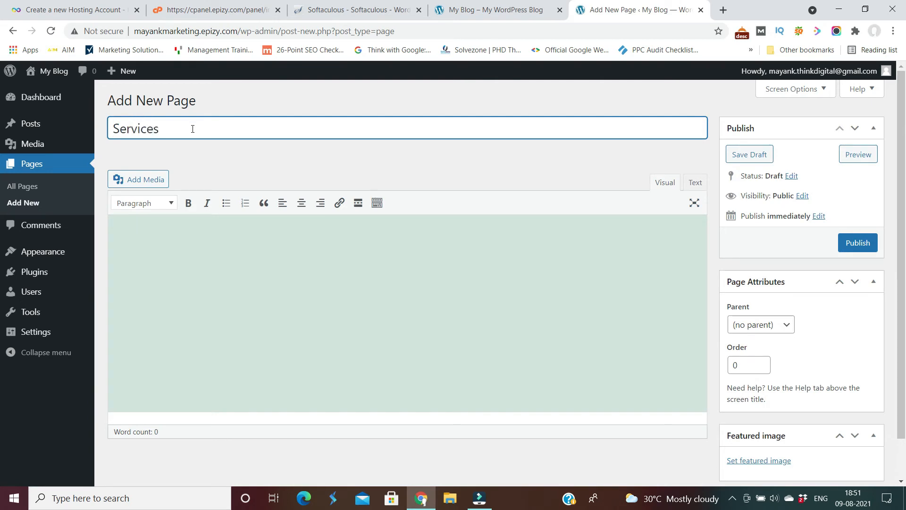
click(849, 244)
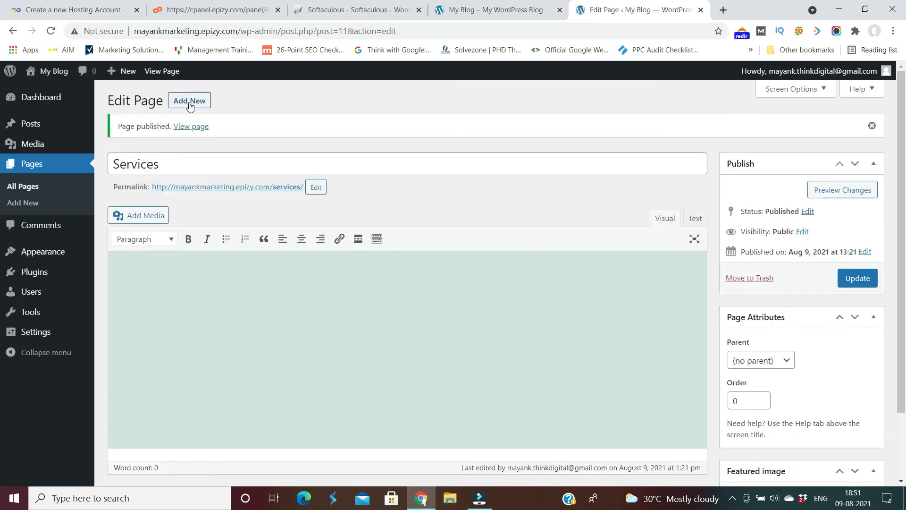
Publish a new page titled Contact Us.
click(189, 102)
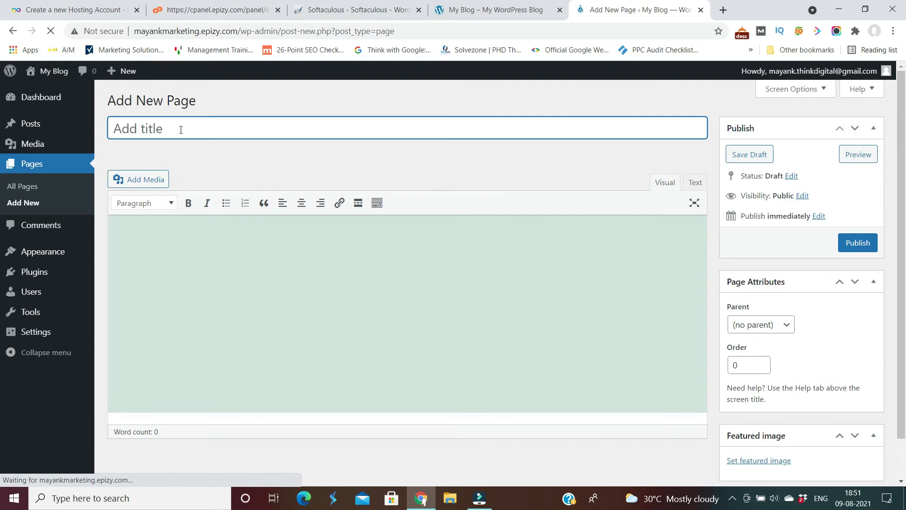
click(174, 126)
text(conta)
key(BackSpace)
key(BackSpace)
key(BackSpace)
key(BackSpace)
key(BackSpace)
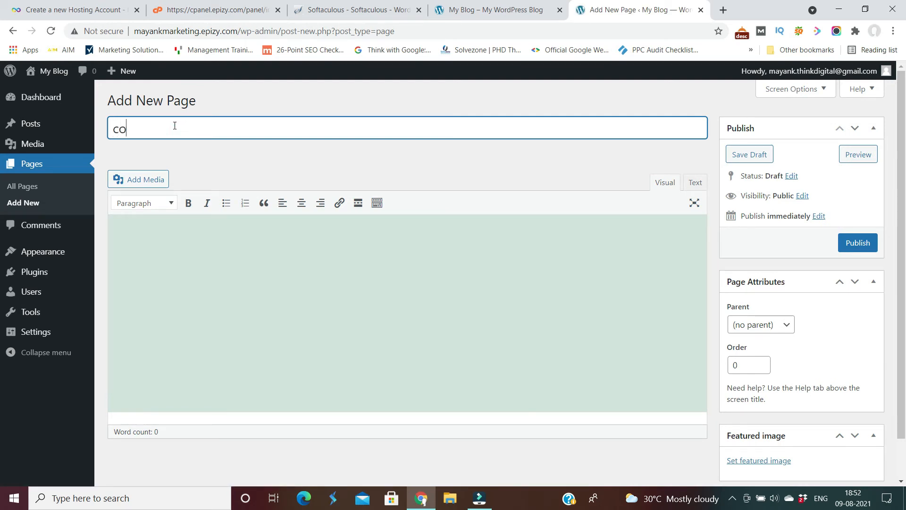
text(Contact Us)
click(857, 247)
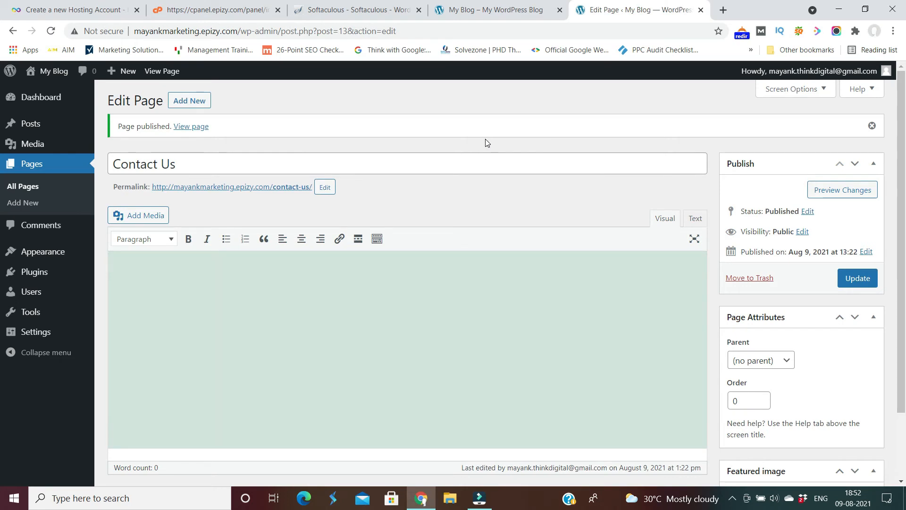
mouse_move(53, 258)
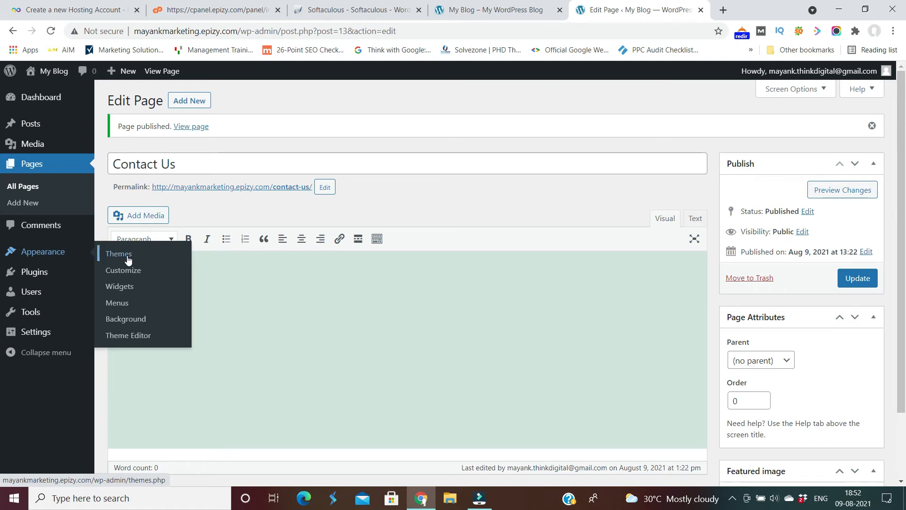
Create a menu named 'Main Menu' and add all six pages using Select All.
click(122, 307)
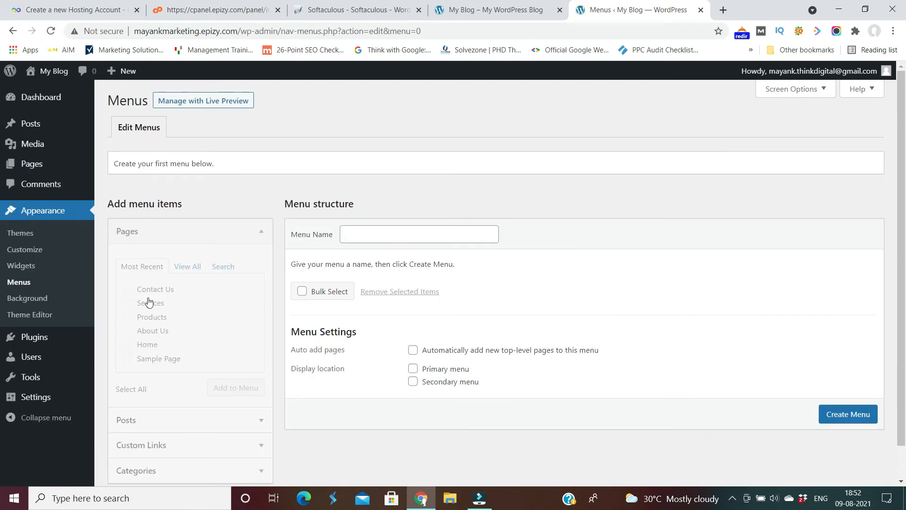
click(363, 238)
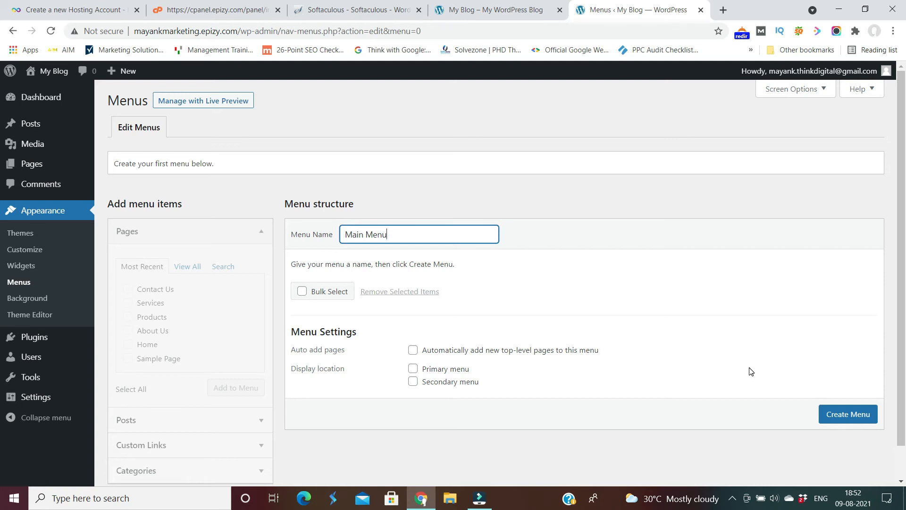
click(846, 423)
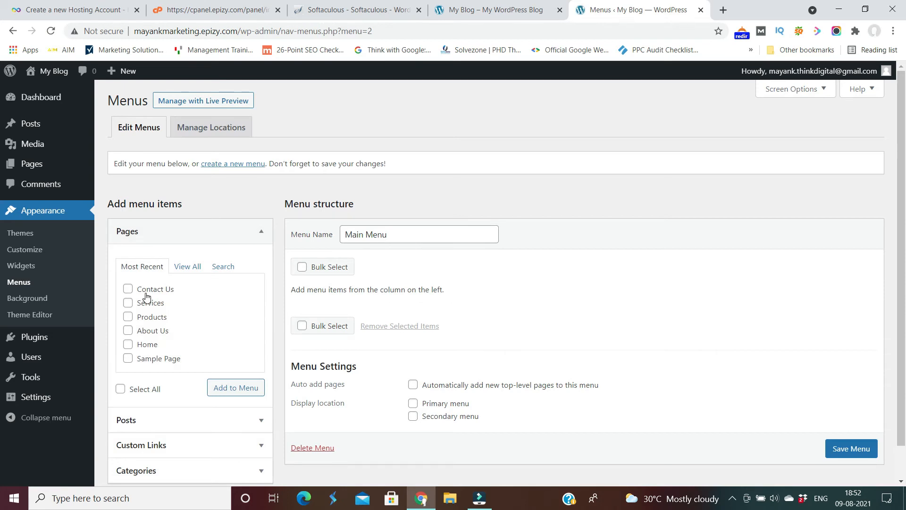
click(121, 392)
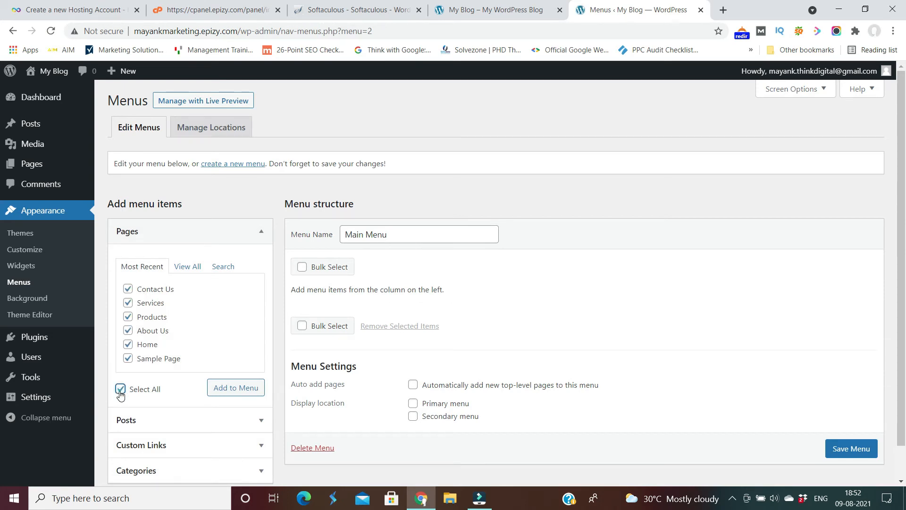
click(244, 393)
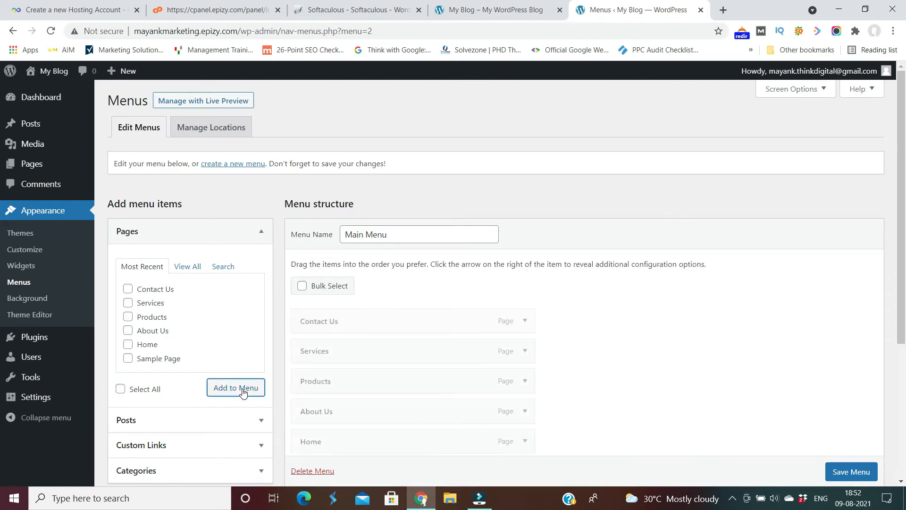
drag(903, 259, 897, 330)
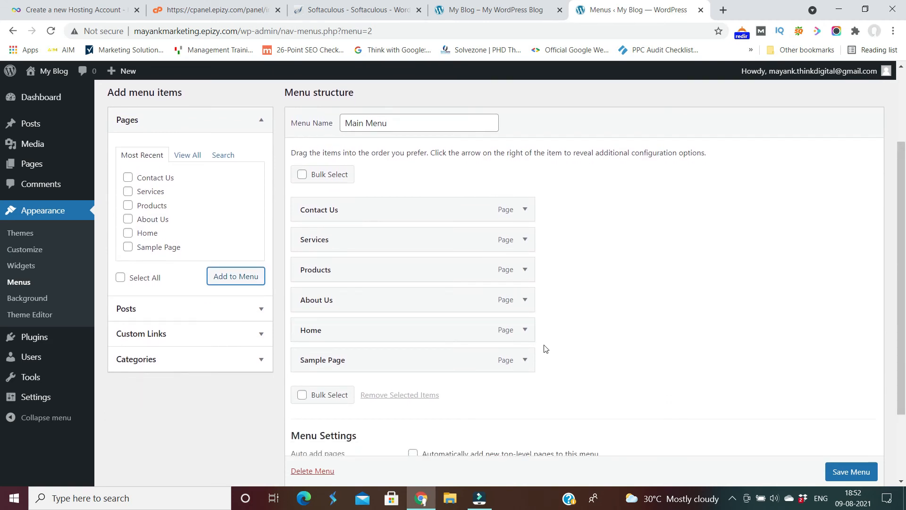
Delete Main Menu and confirm the deletion in the browser prompt.
click(524, 359)
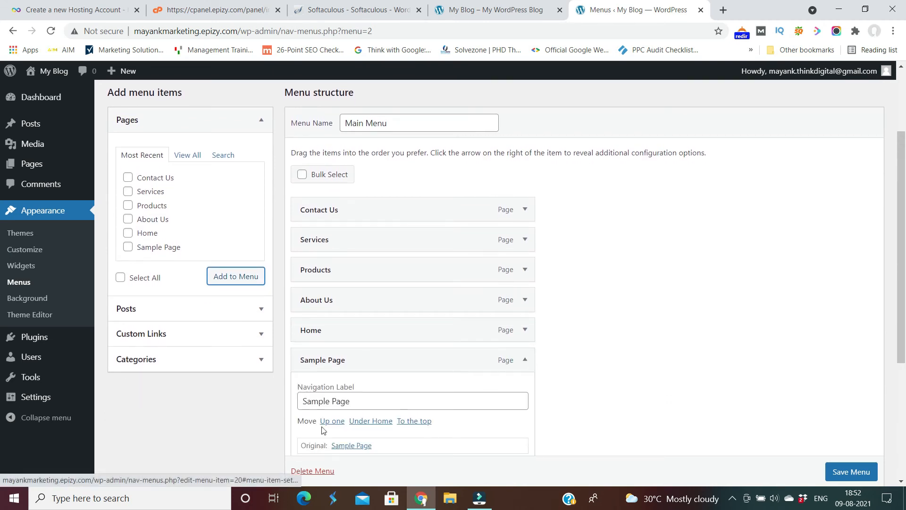
click(313, 471)
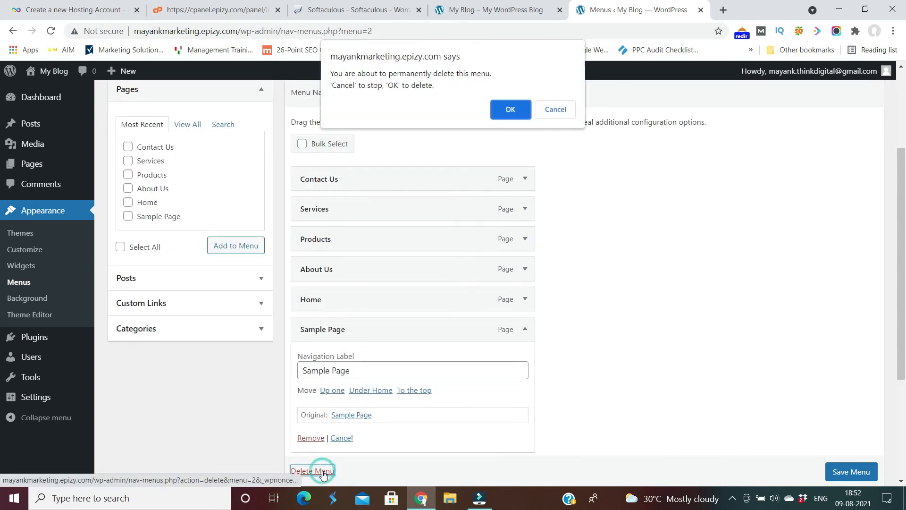
click(509, 110)
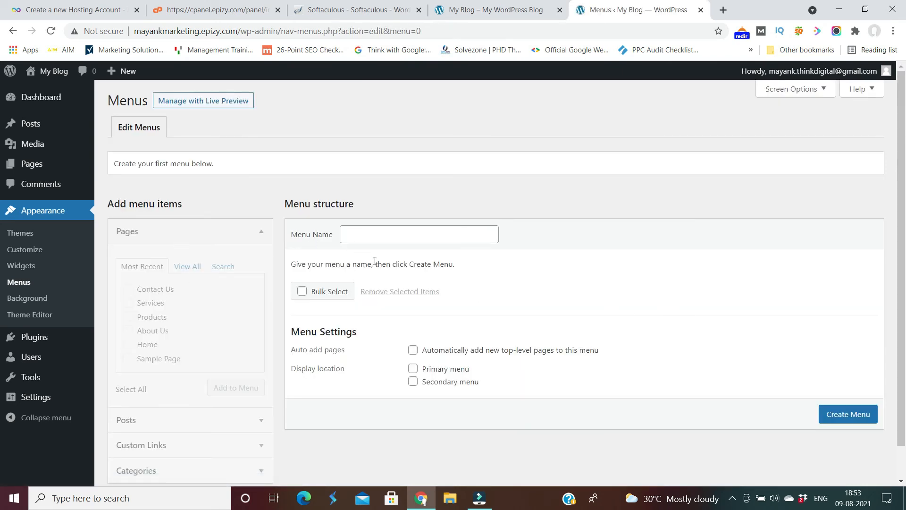
Create 'Main Menu' and add Home, About Us, Products, Services and Contact Us.
click(394, 235)
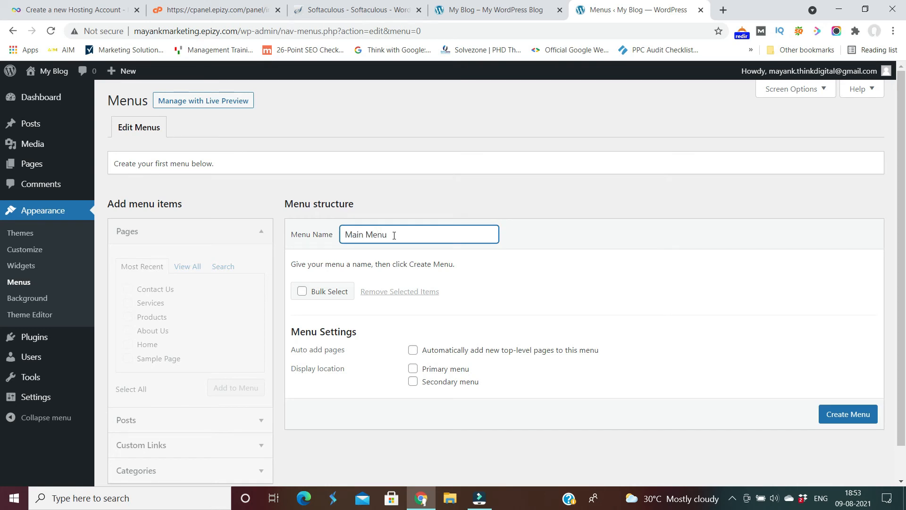
click(847, 415)
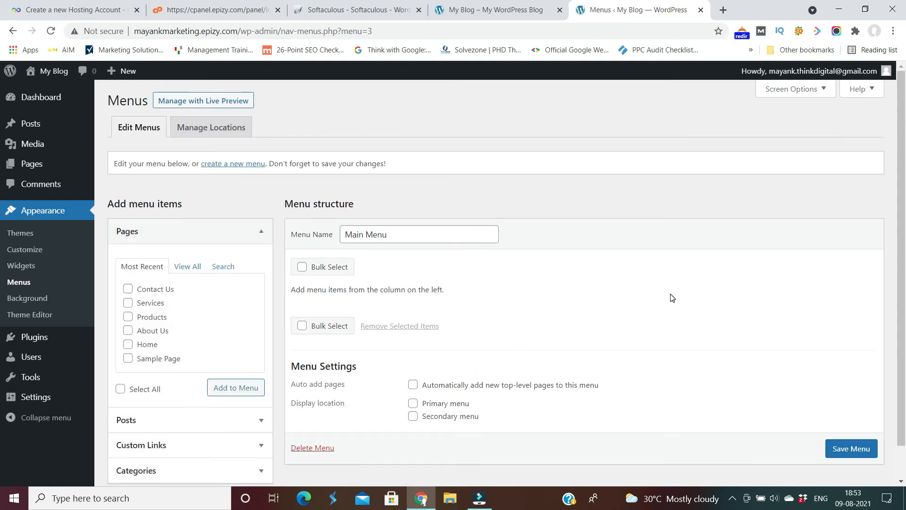
click(127, 344)
click(128, 331)
click(127, 318)
click(127, 303)
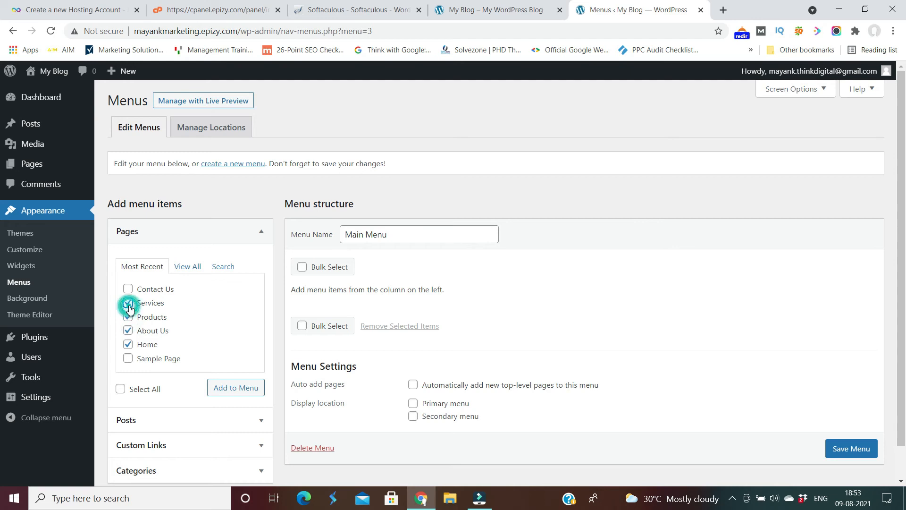
click(127, 288)
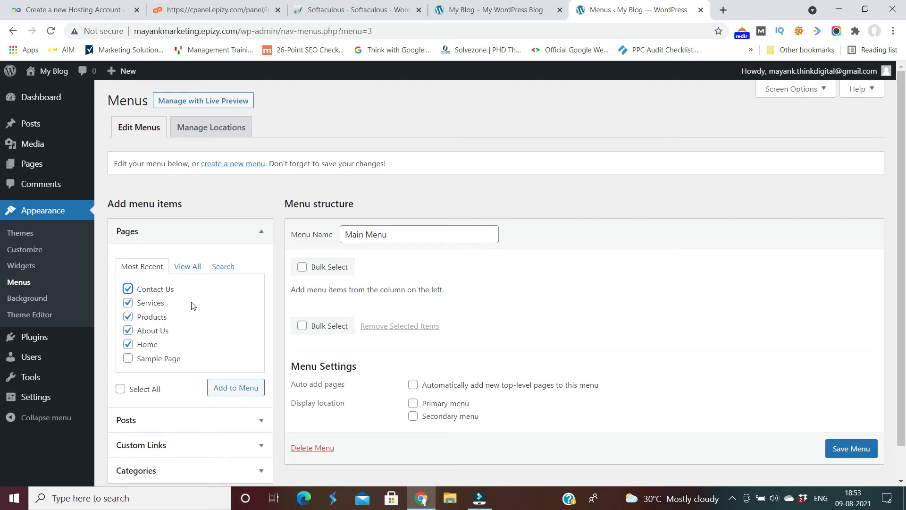
click(228, 390)
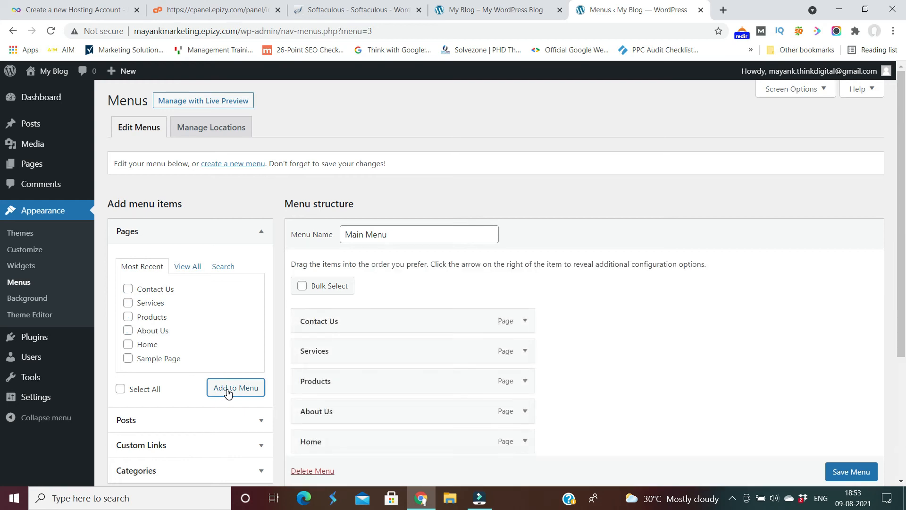
Drag the items into order Home, About Us, Products, Services, Contact Us and save.
scroll(1, 299, down, 1)
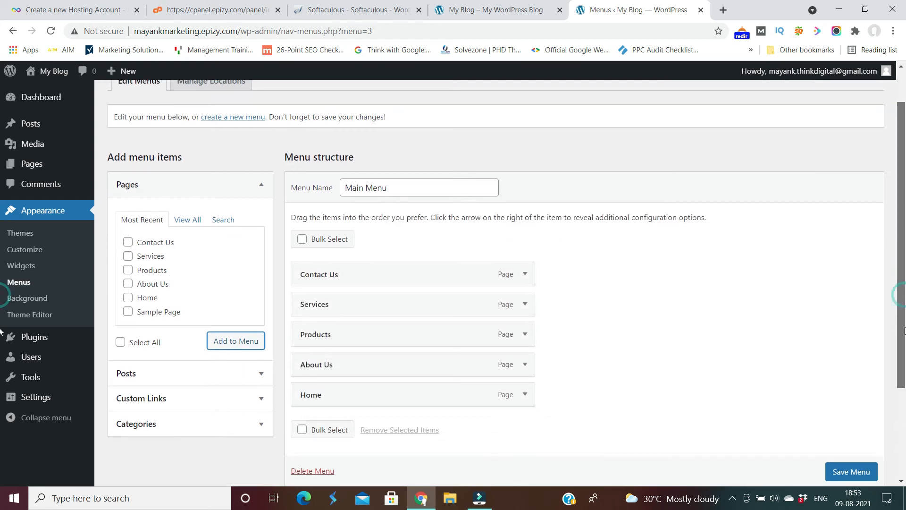
drag(359, 399, 360, 283)
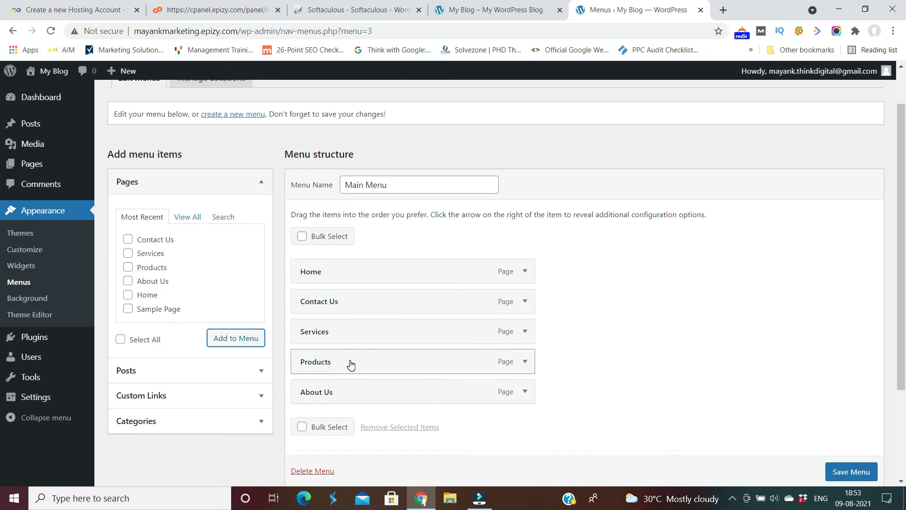
drag(341, 395, 341, 300)
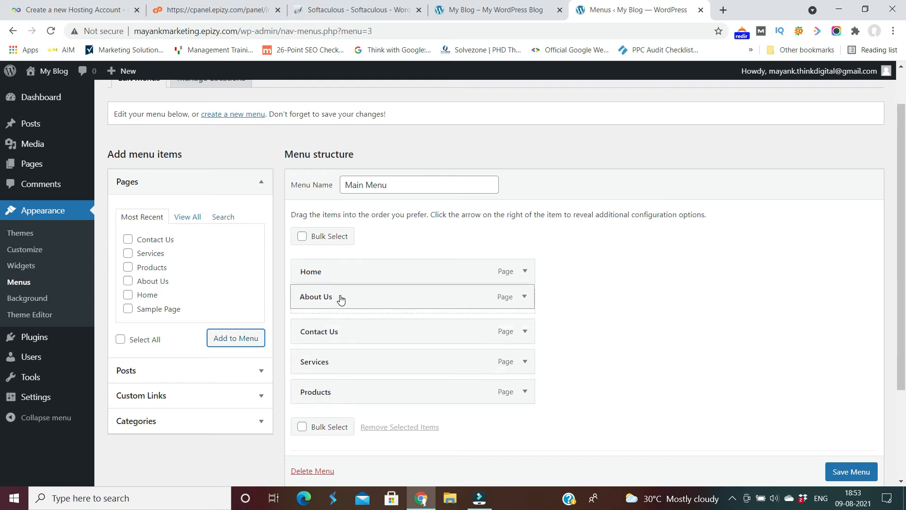
click(340, 364)
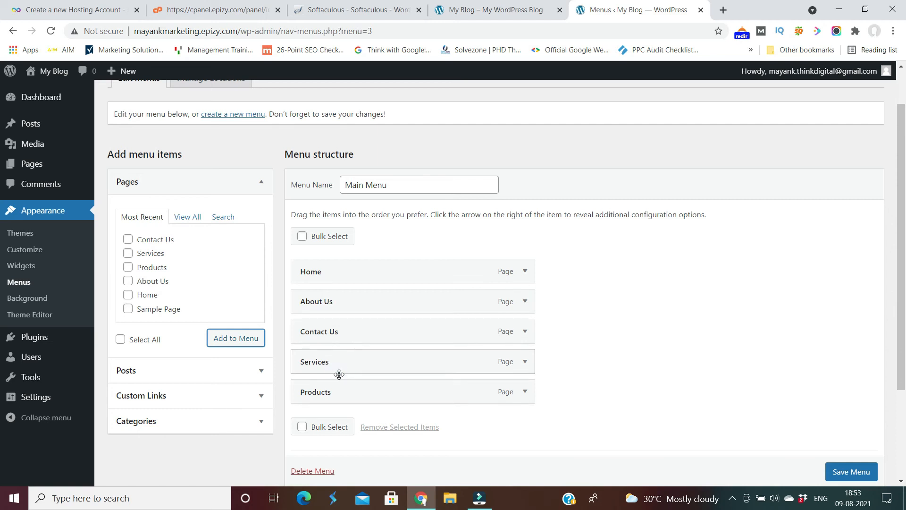
drag(336, 388, 335, 326)
drag(339, 399, 333, 367)
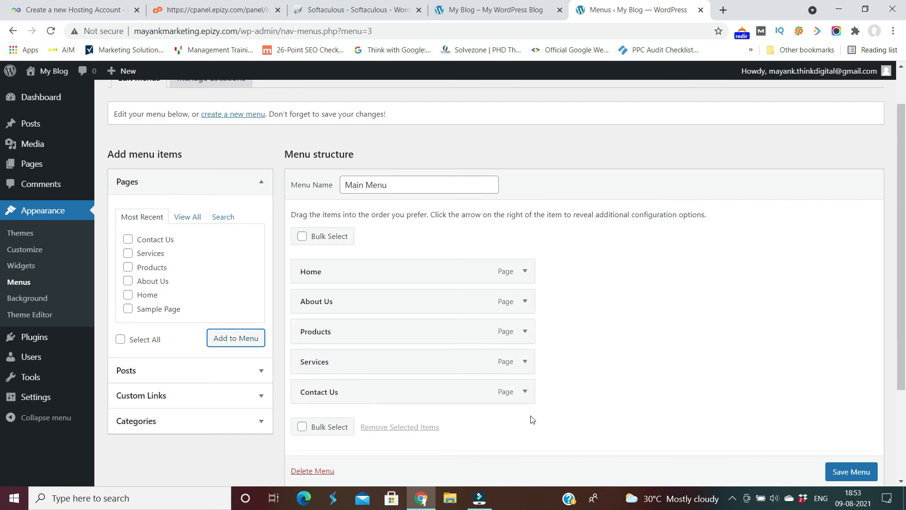
scroll(850, 475, down, 1)
click(851, 472)
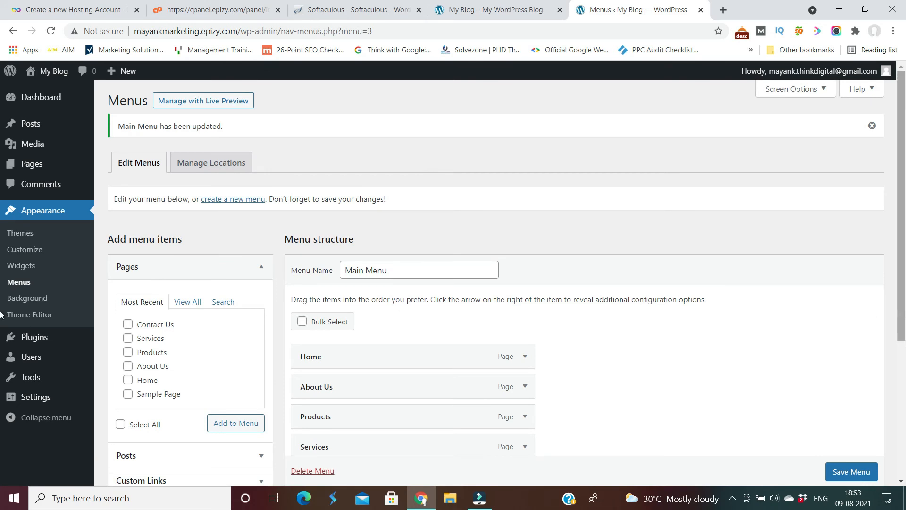
In Customizer Homepage Settings, choose A static page with Homepage set to Home, and publish.
drag(903, 283, 902, 314)
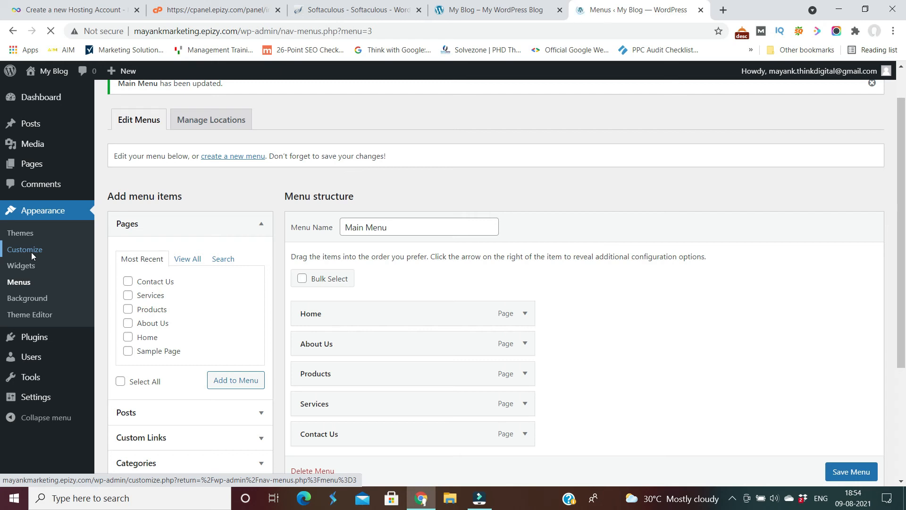
click(32, 255)
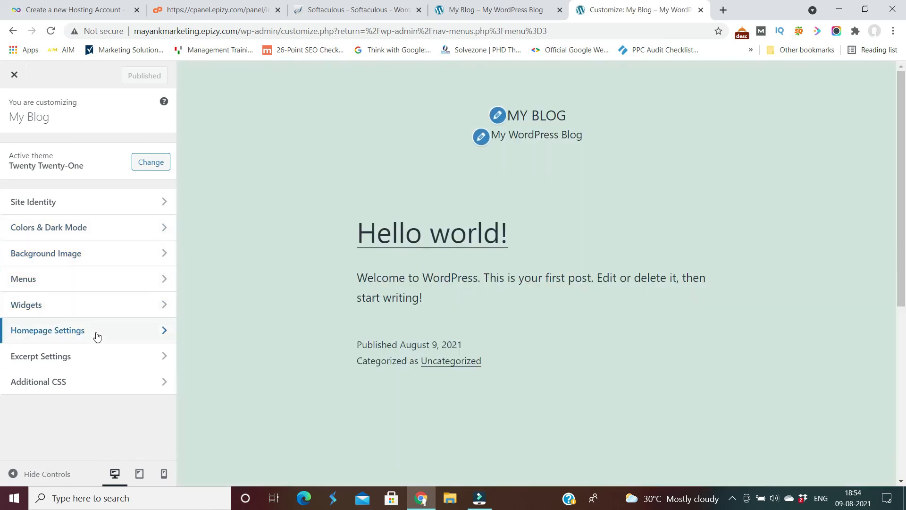
click(97, 335)
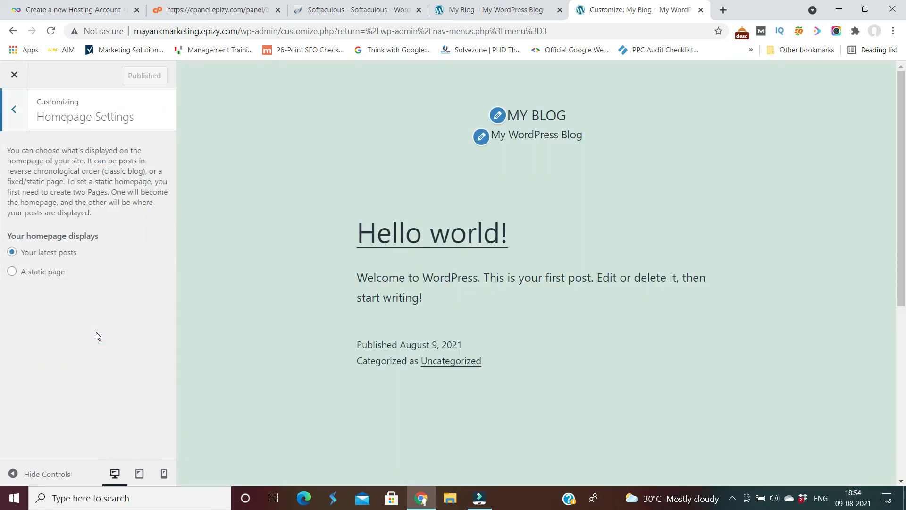
click(12, 272)
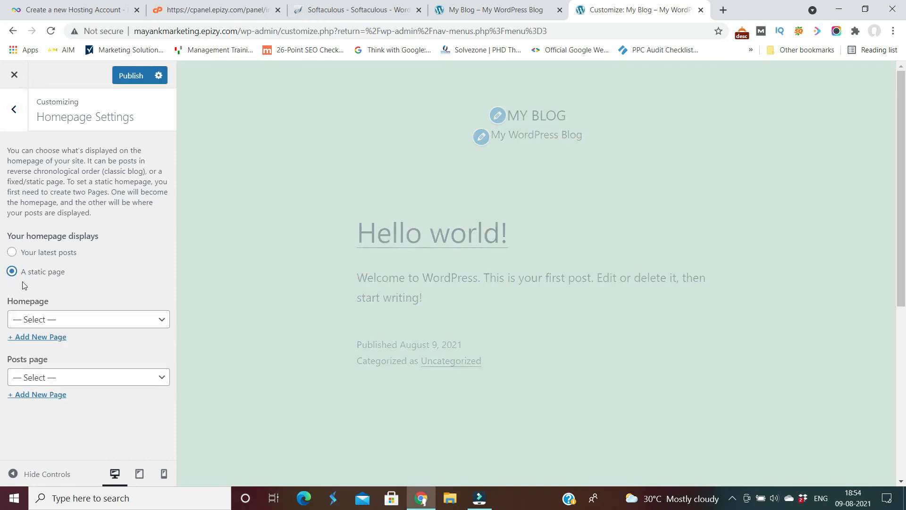
click(161, 321)
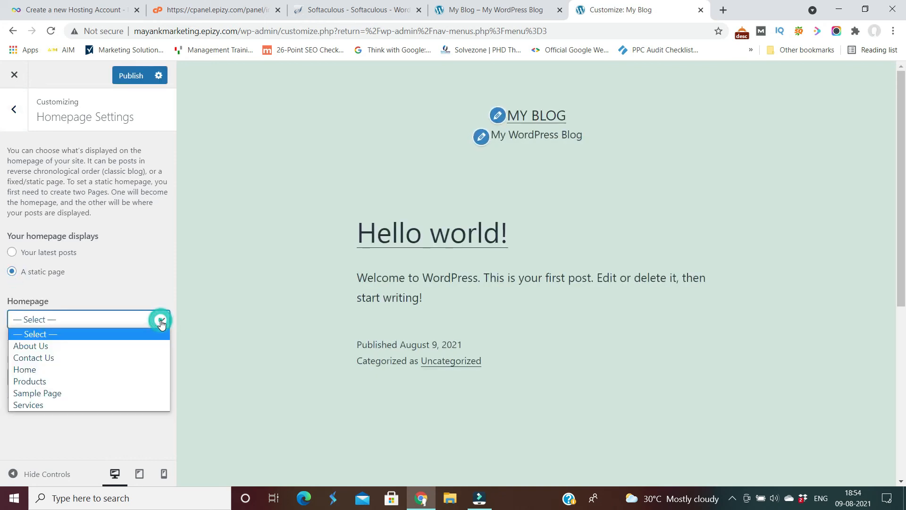
click(50, 374)
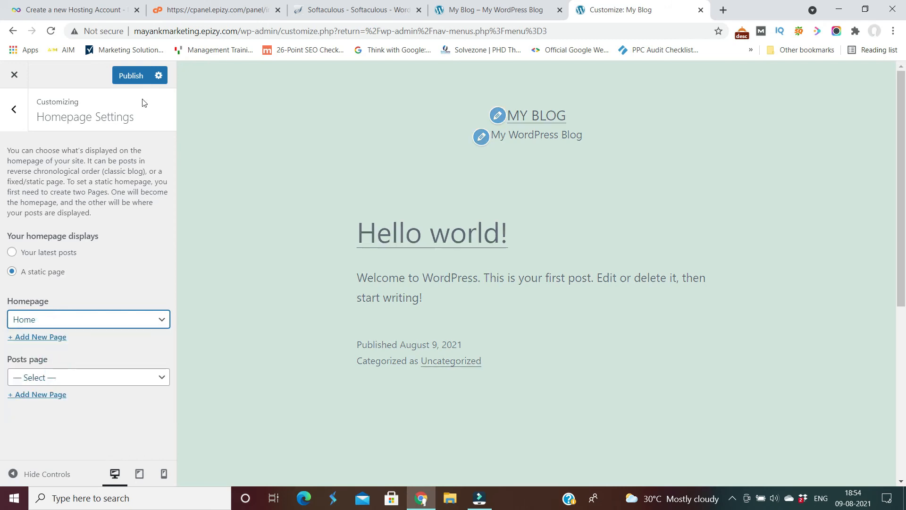
click(131, 77)
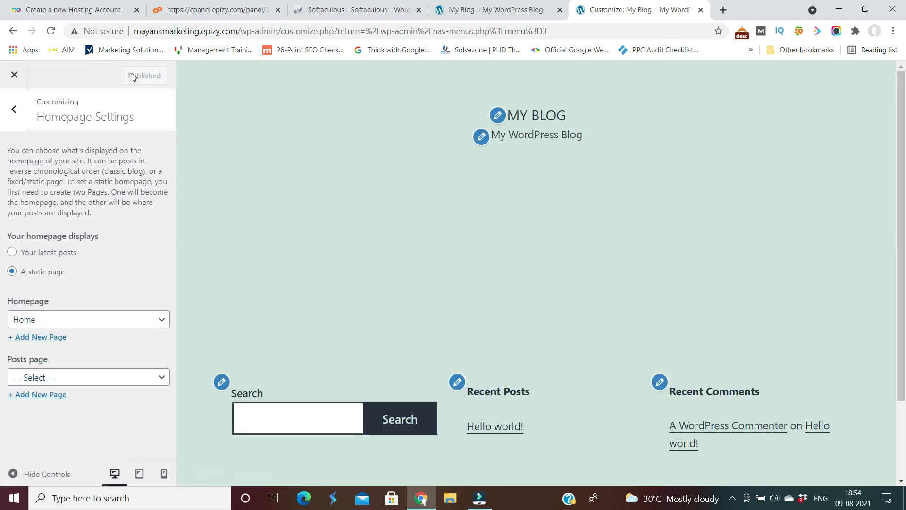
click(14, 110)
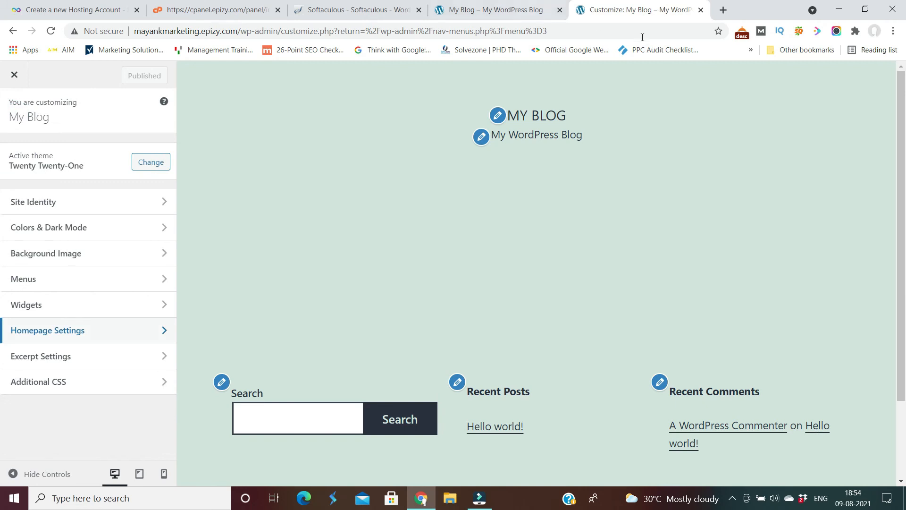
Reload the My Blog front page to confirm the static Home page, then return to Customize.
click(722, 10)
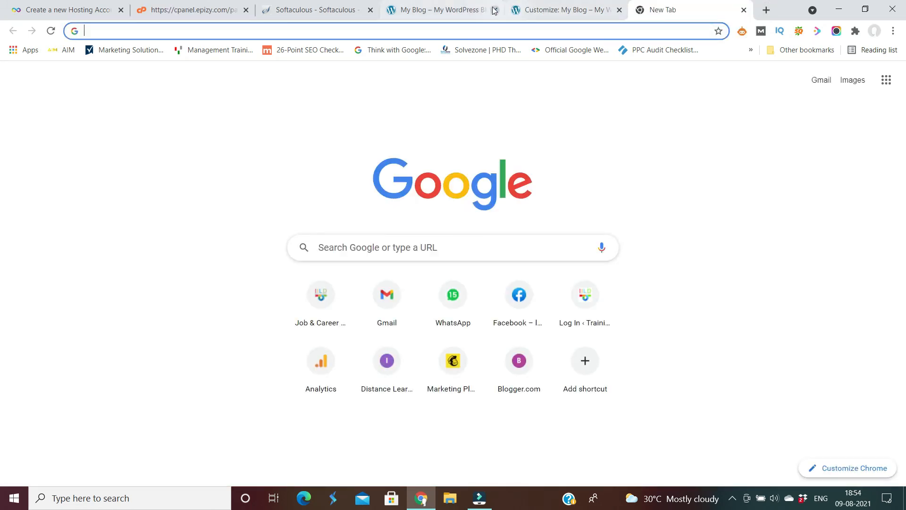
click(443, 11)
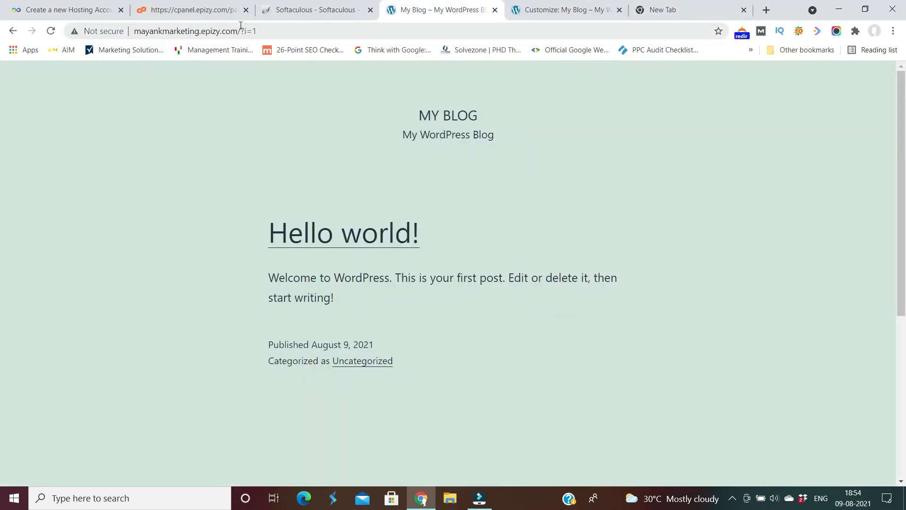
click(52, 31)
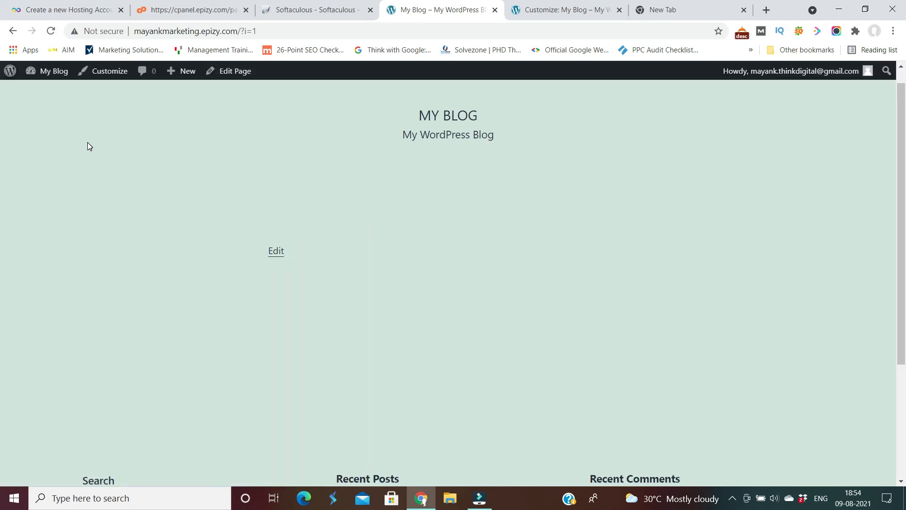
middle_click(1, 250)
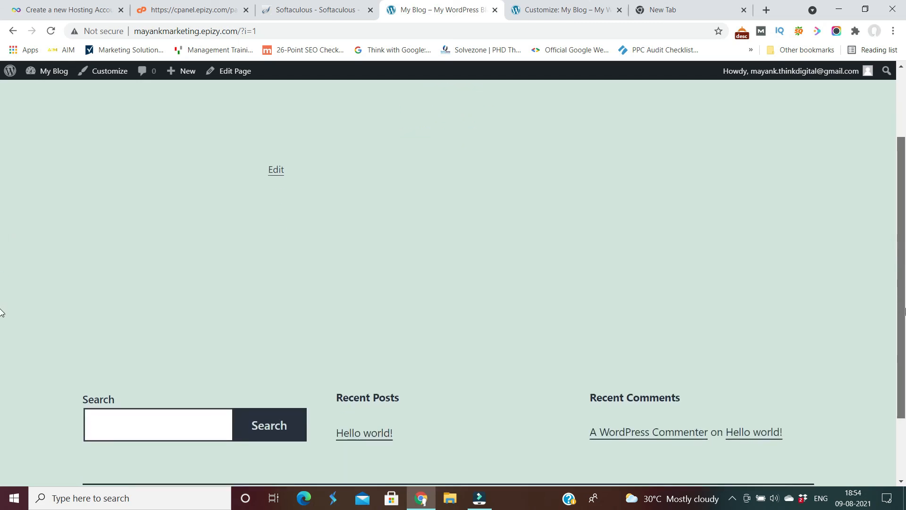
scroll(1, 212, up, 5)
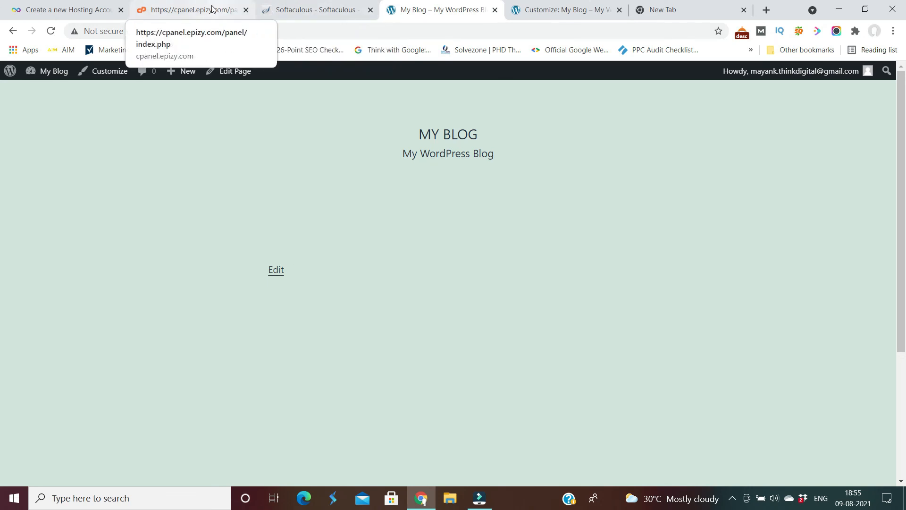
click(307, 13)
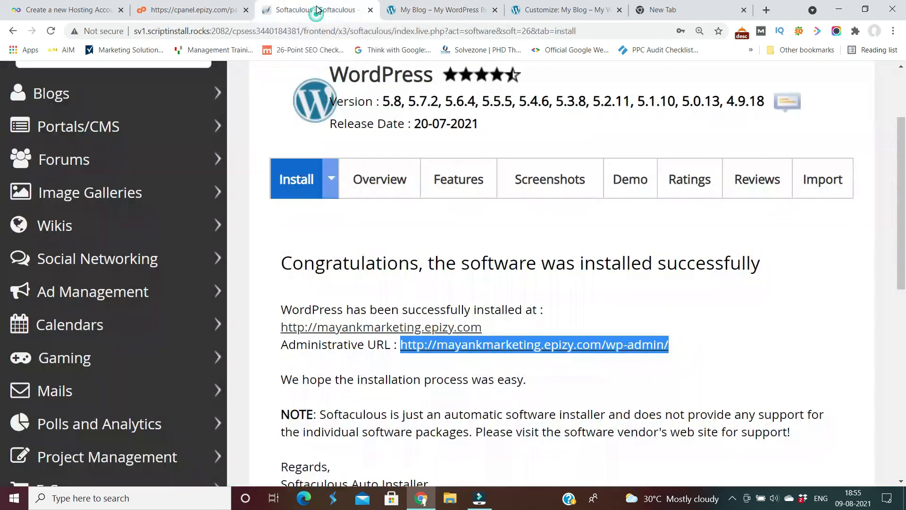
click(442, 12)
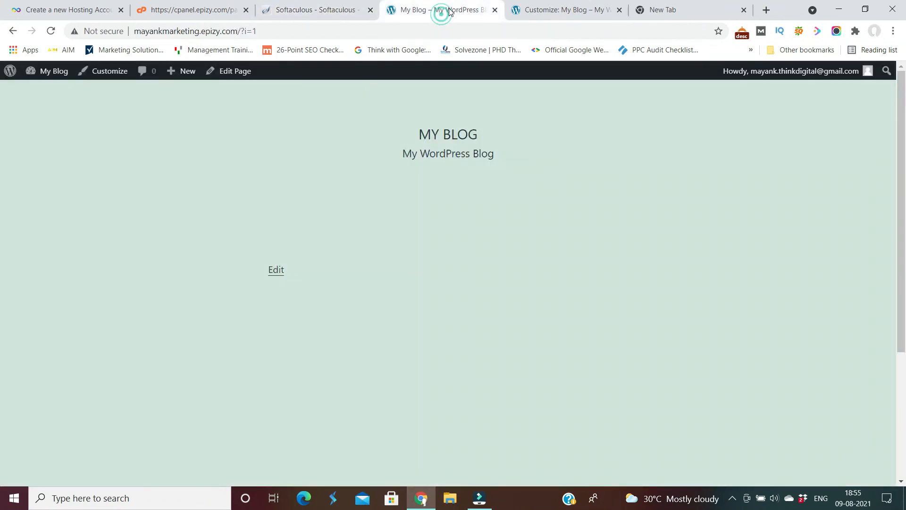
click(562, 10)
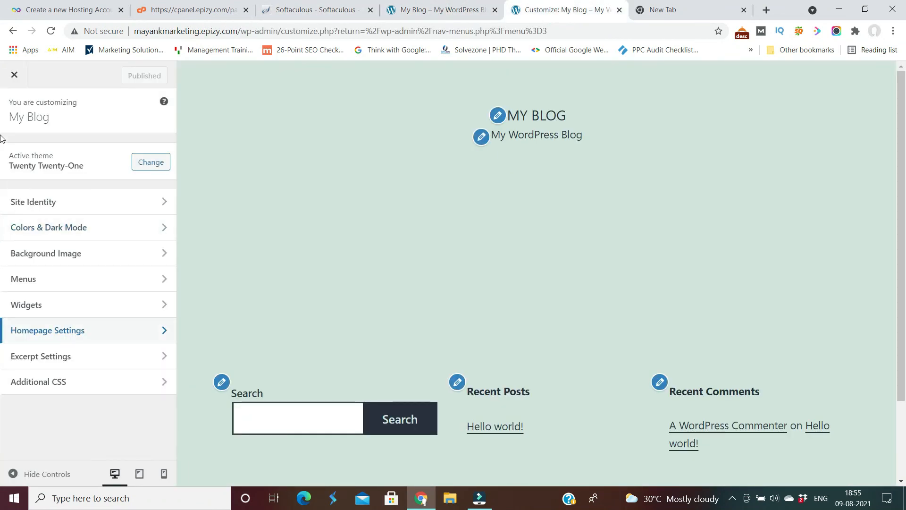
Assign Main Menu to the Primary menu display location and save it.
click(15, 76)
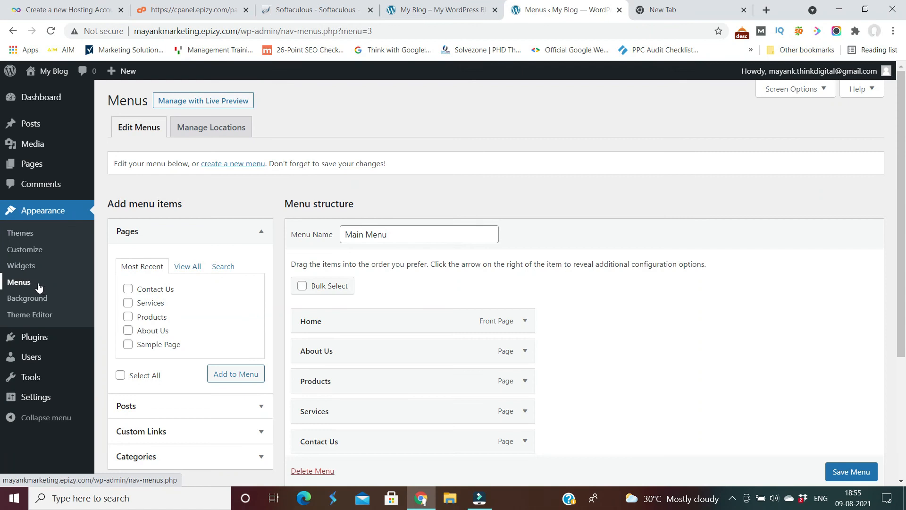
click(23, 286)
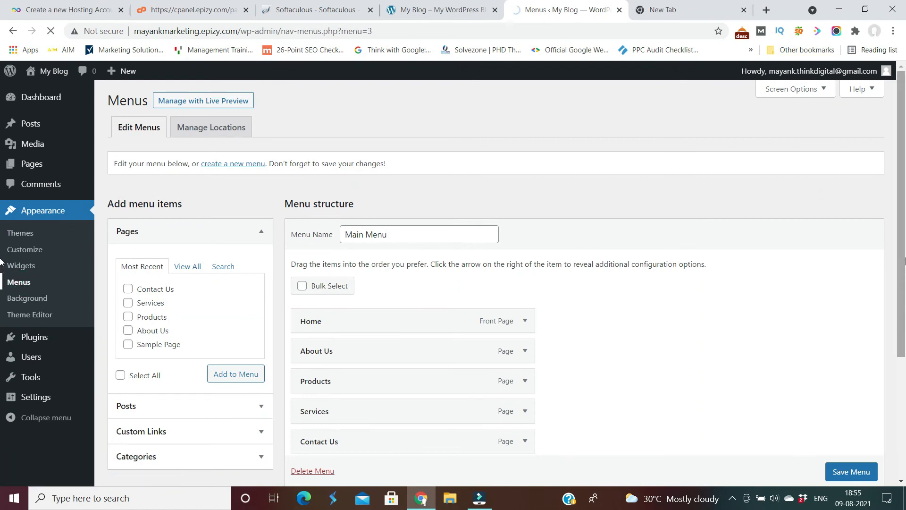
drag(903, 244, 893, 364)
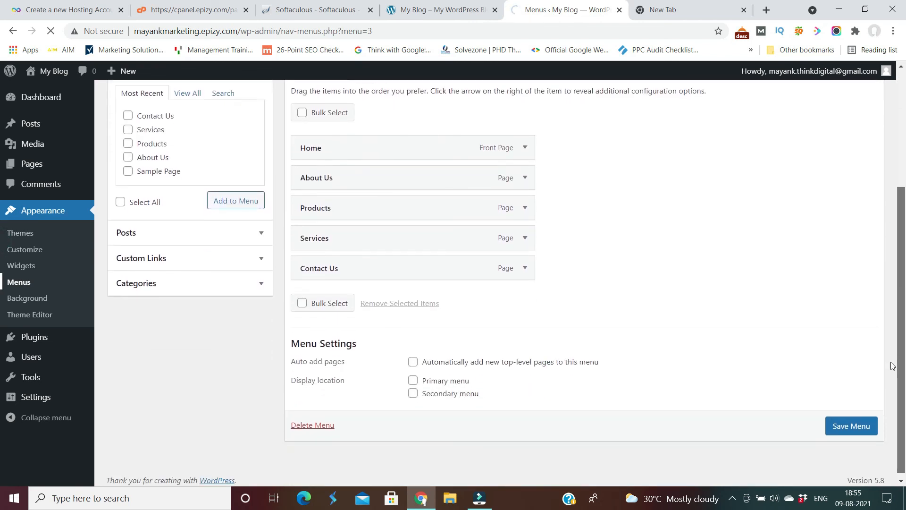
click(413, 380)
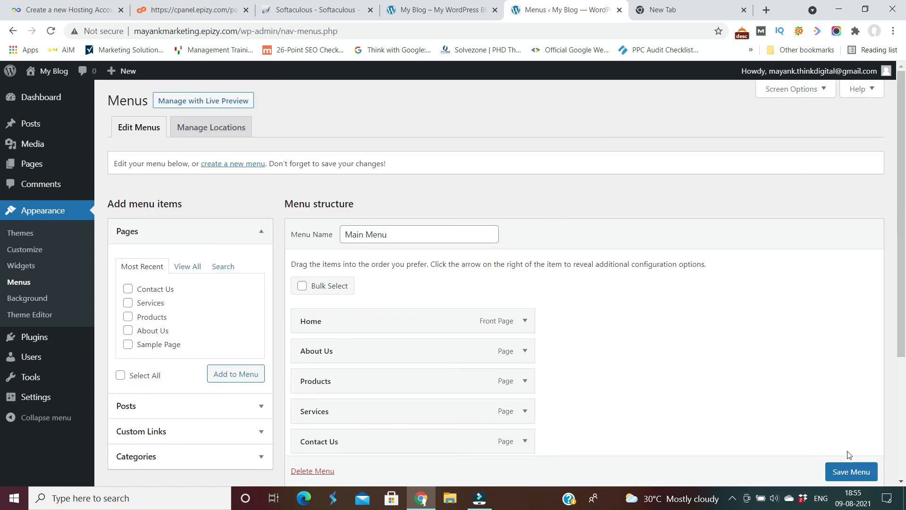
click(848, 472)
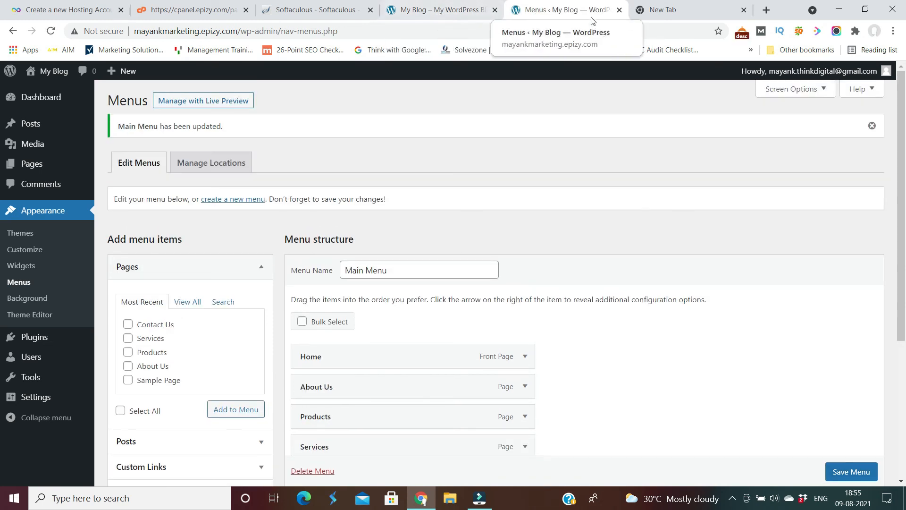
Reload the site's front page twice to check whether the menu appears.
click(464, 9)
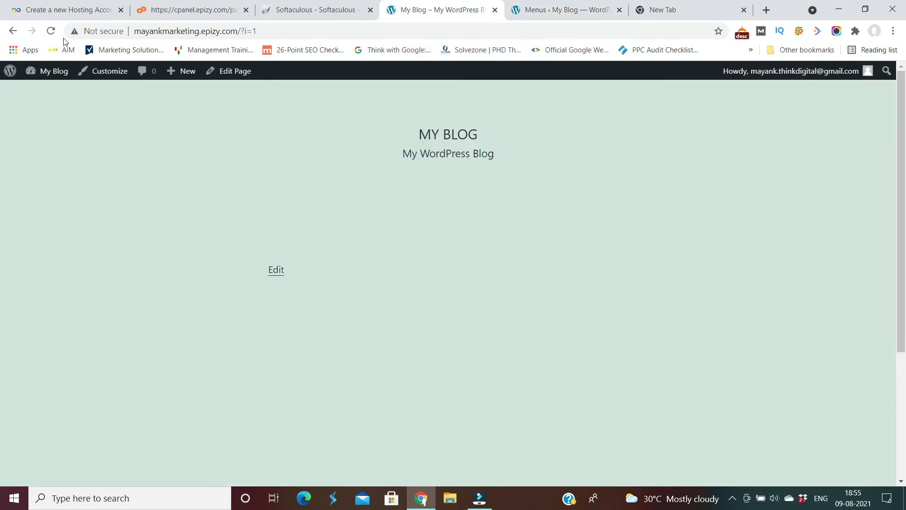
click(48, 32)
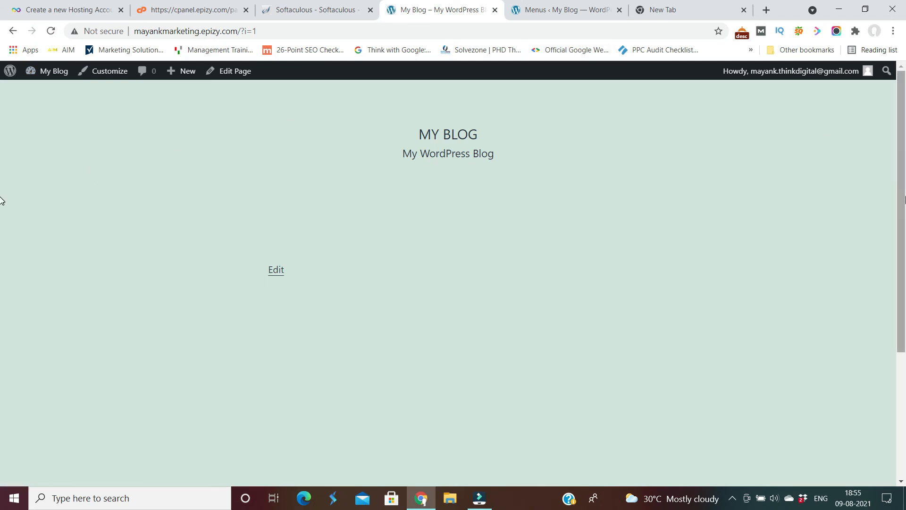
scroll(904, 196, down, 3)
scroll(899, 300, up, 3)
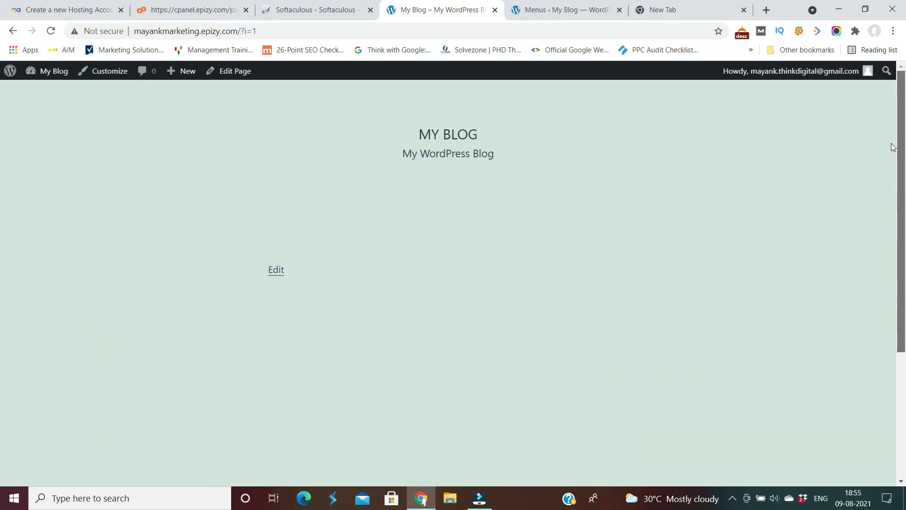
click(49, 31)
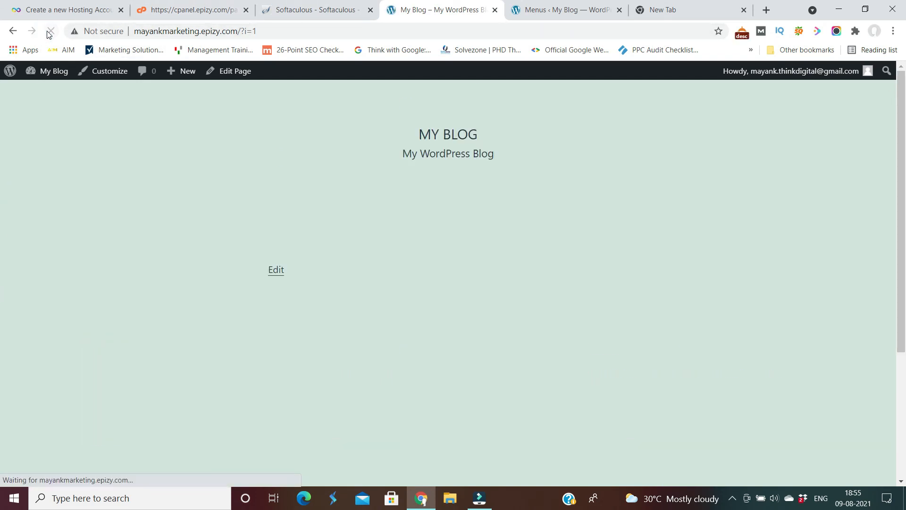
Tick Primary menu for Main Menu again and save, then return to the front page.
click(543, 14)
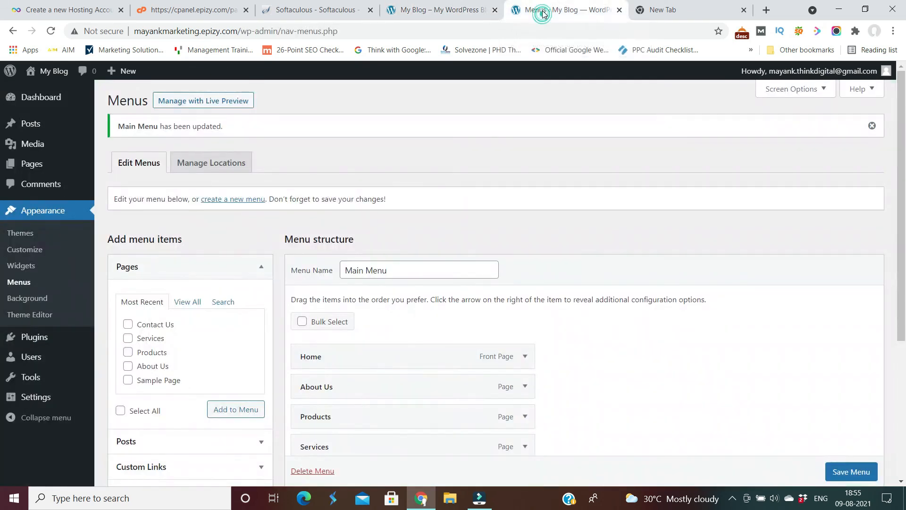
drag(904, 171, 904, 315)
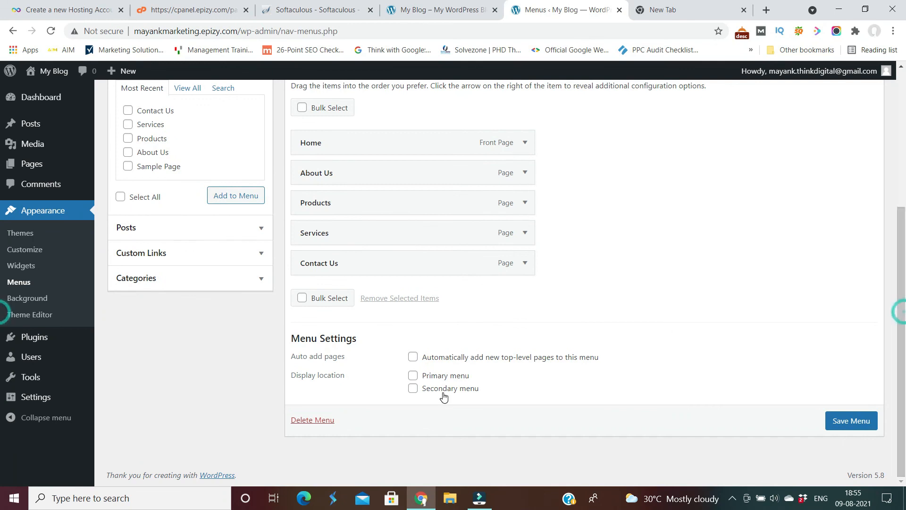
click(413, 376)
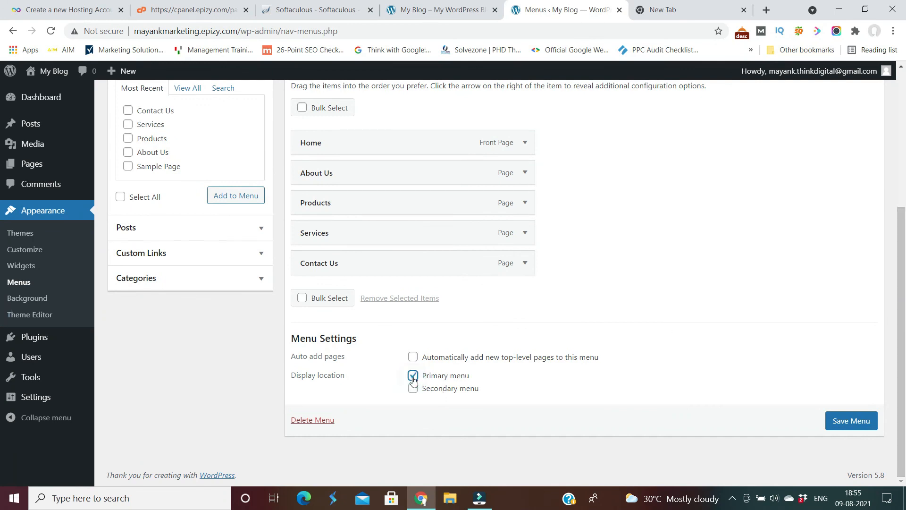
click(853, 422)
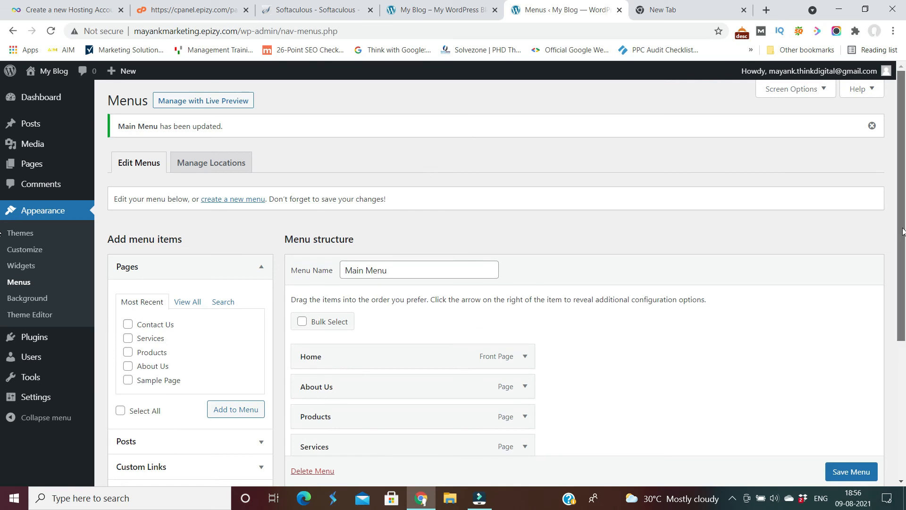
scroll(902, 232, down, 3)
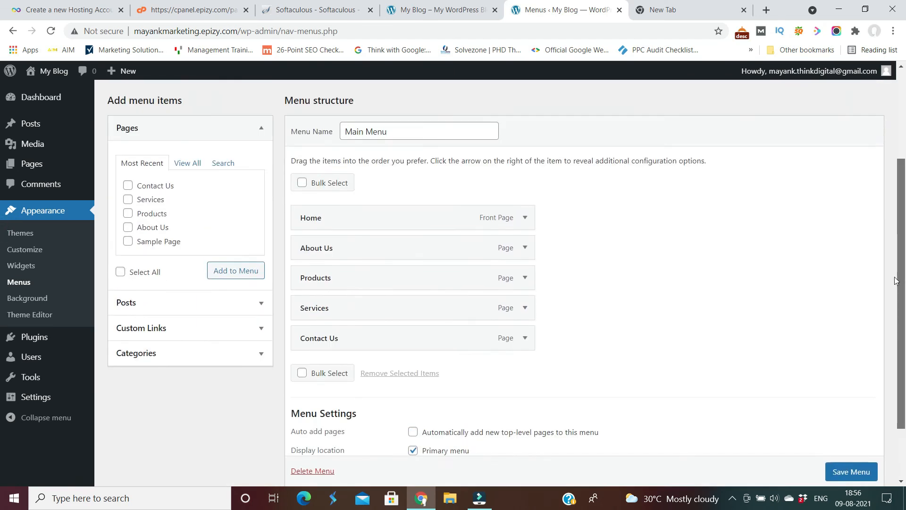
scroll(895, 280, up, 3)
click(414, 12)
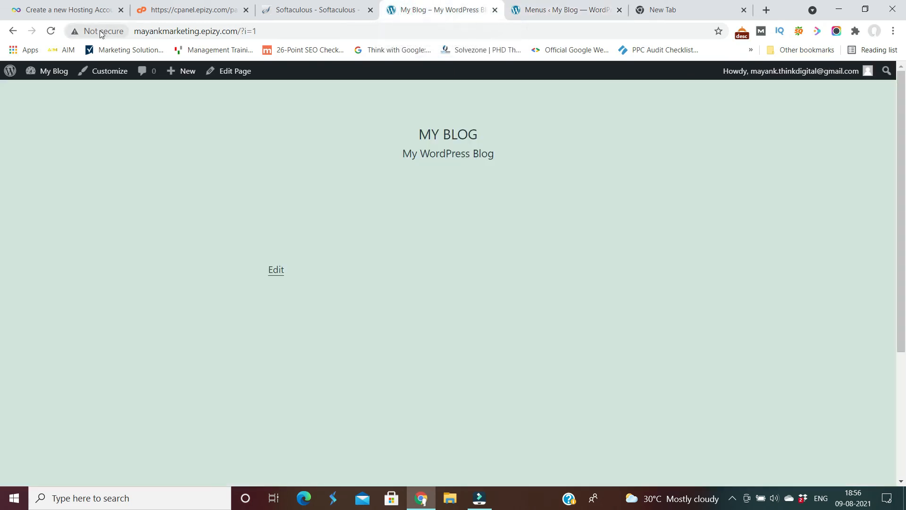
Reload the My Blog front page to confirm the Home, About Us, Products, Services, Contact Us header menu.
click(50, 31)
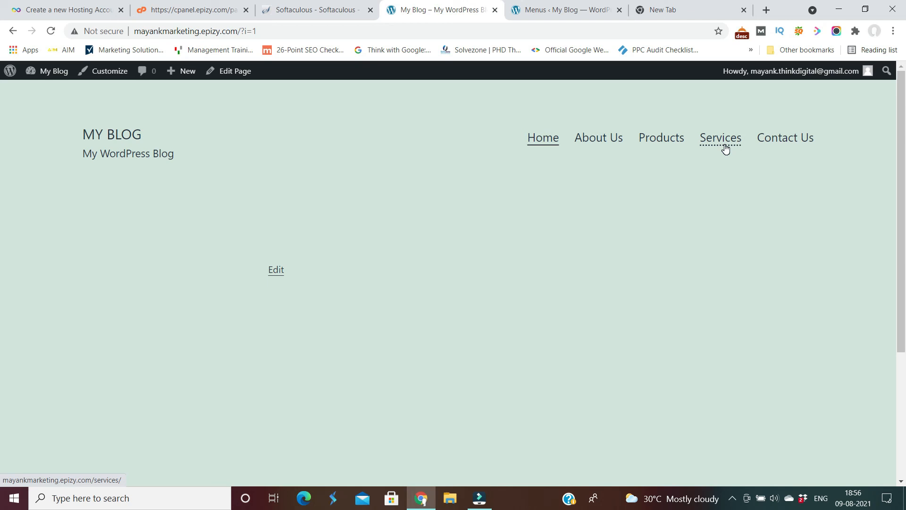
mouse_move(858, 76)
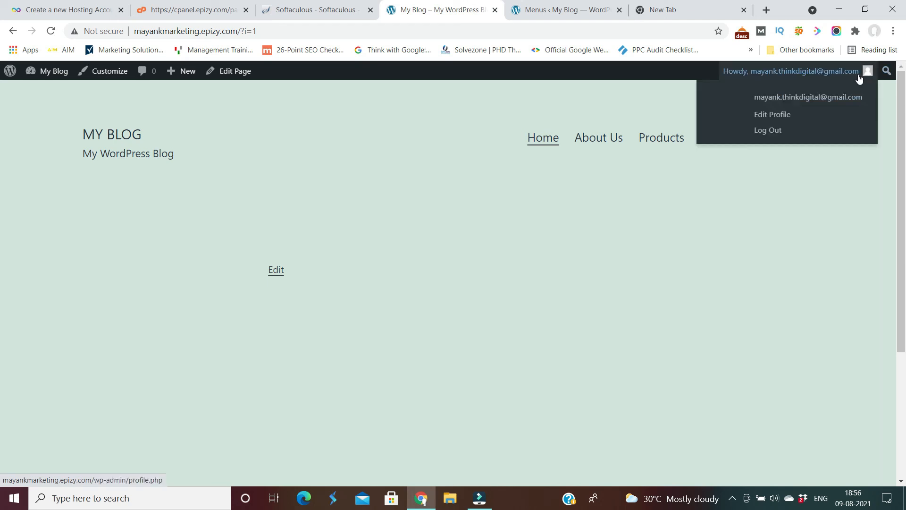